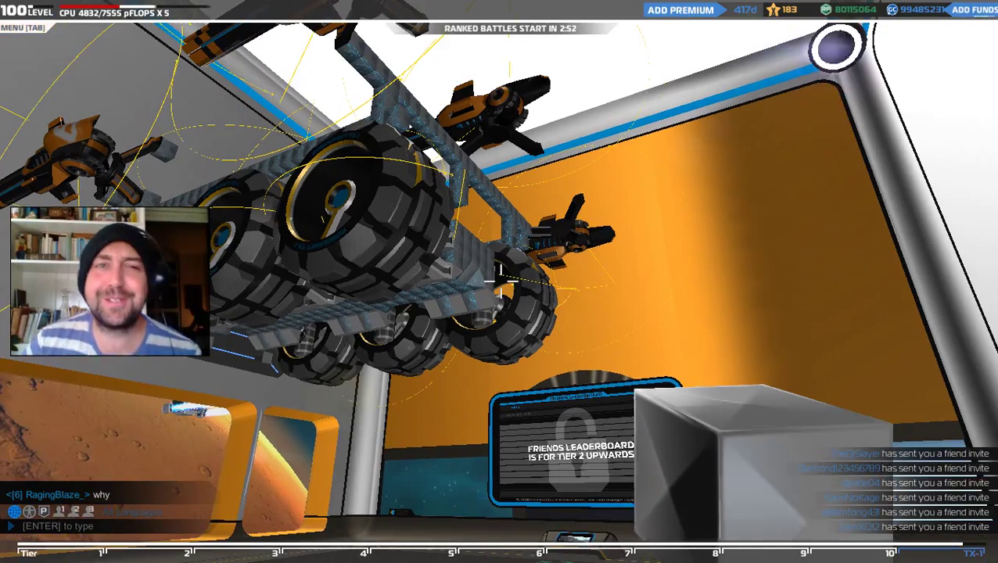
Examine the vehicle's wheels, guns, cube frame and central deck from all around
{"action": "key", "text": "w"}
{"action": "key", "text": "w"}
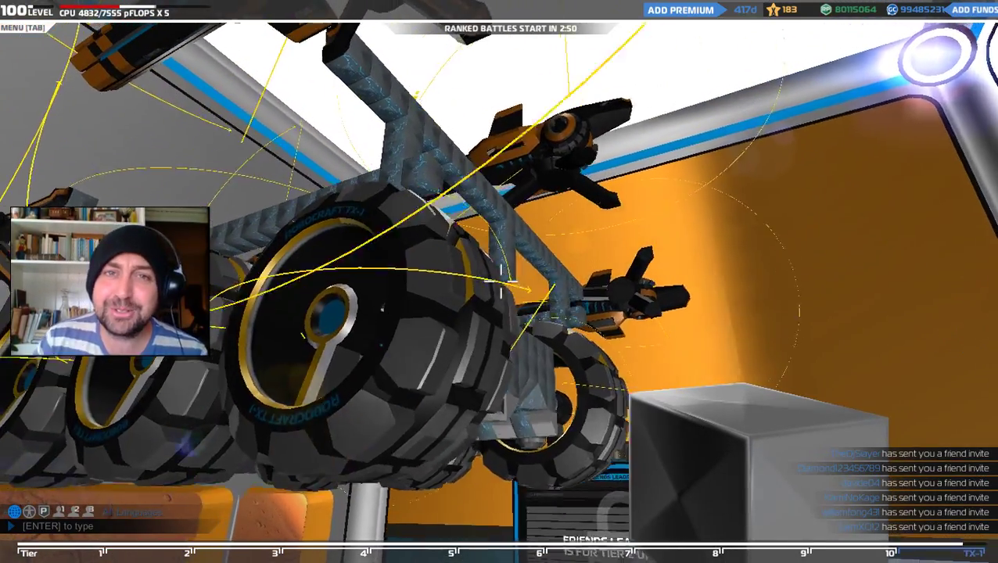
{"action": "key", "text": "w"}
{"action": "key", "text": "s"}
{"action": "key", "text": "a"}
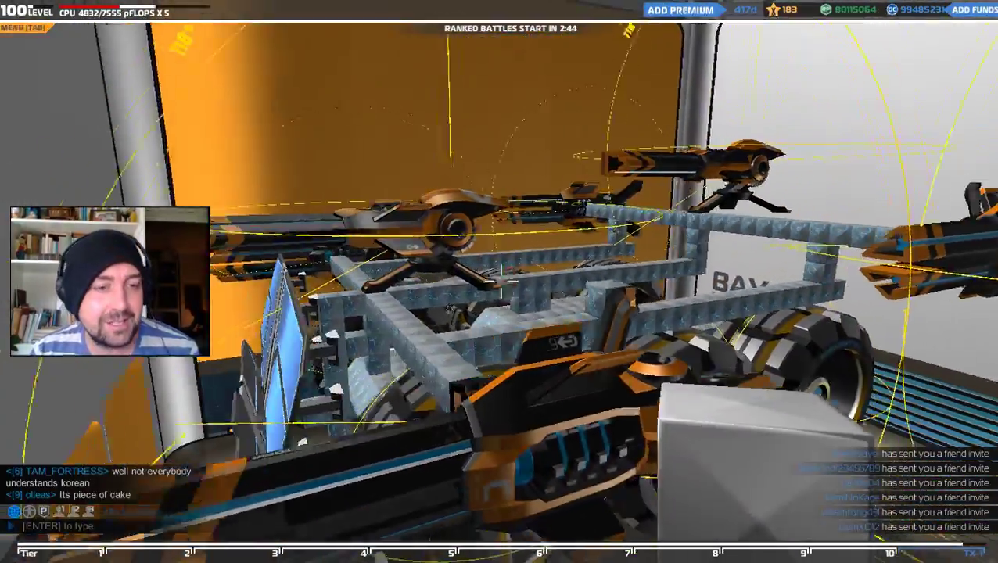
{"action": "key", "text": "d"}
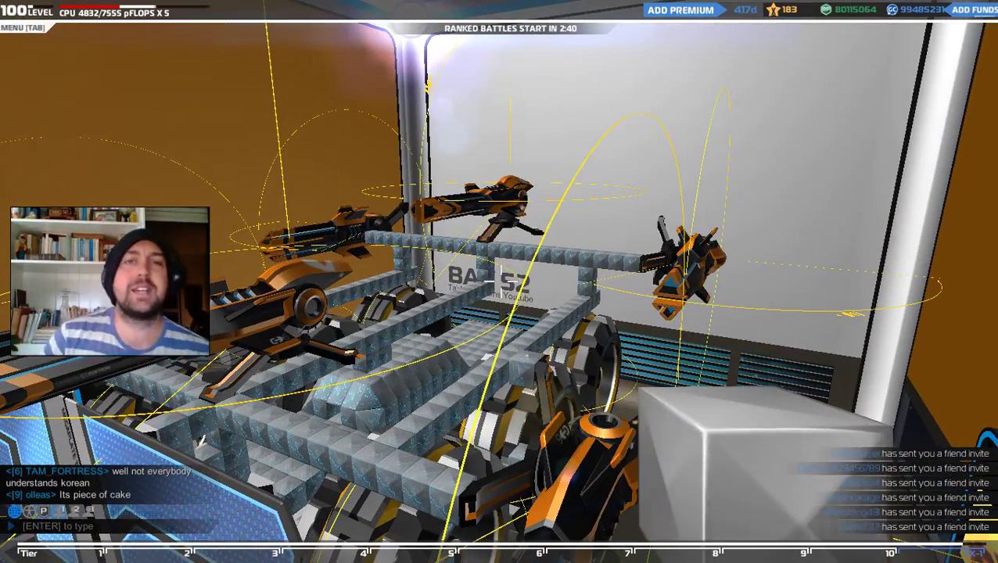
{"action": "key", "text": "w"}
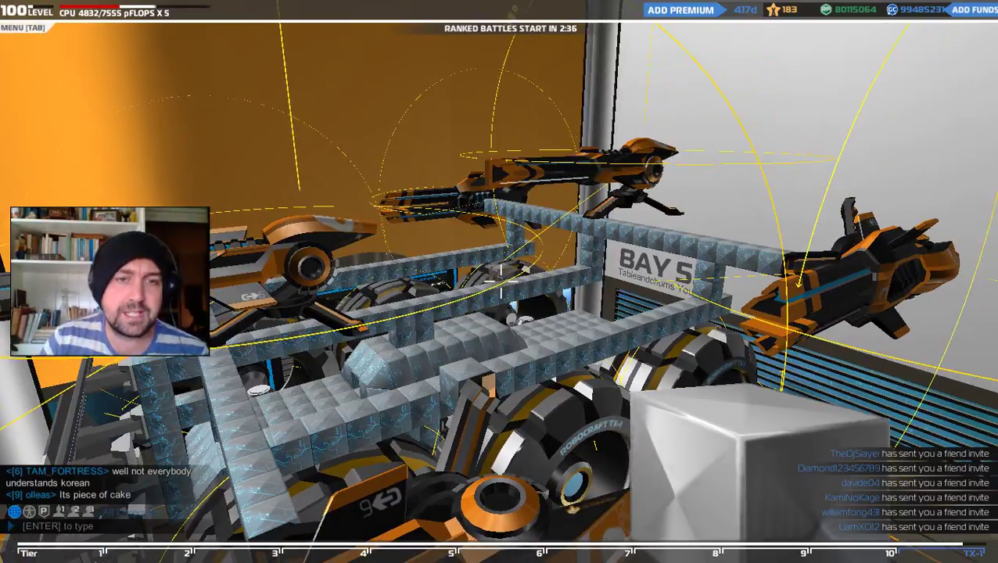
{"action": "key", "text": "s"}
{"action": "key", "text": "a"}
{"action": "key", "text": "d"}
{"action": "key", "text": "w"}
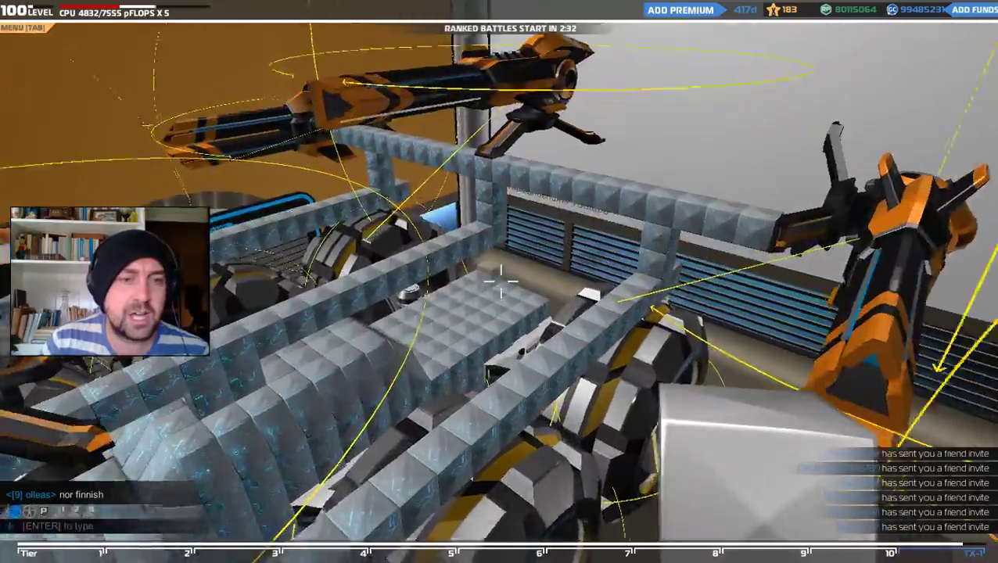
{"action": "key", "text": "d"}
{"action": "key", "text": "s"}
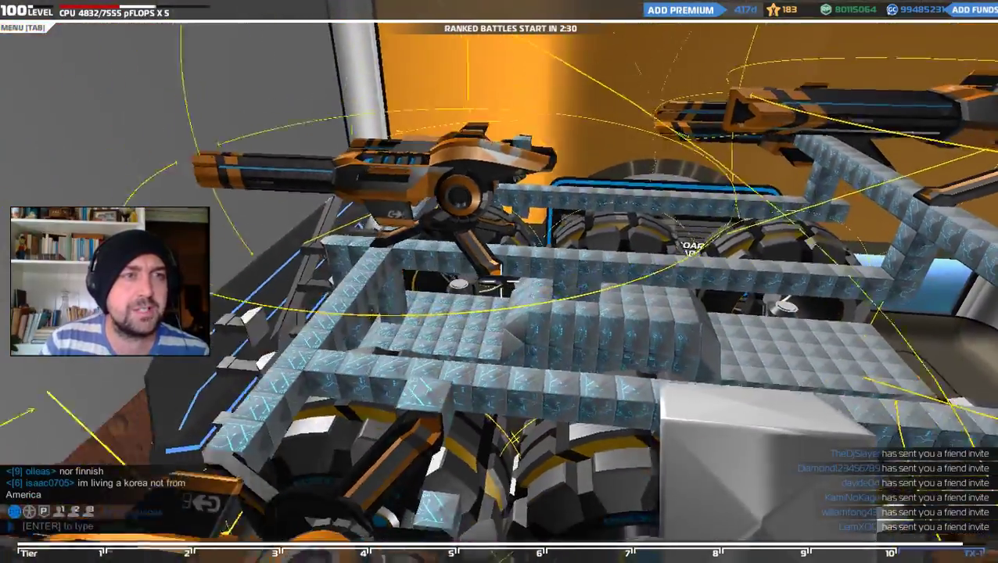
{"action": "key", "text": "s"}
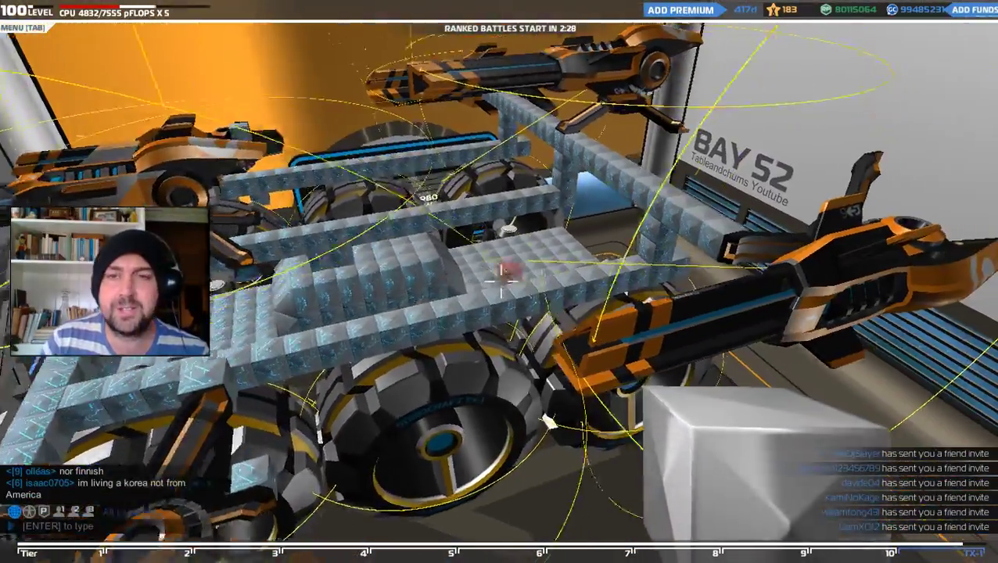
{"action": "key", "text": "w"}
{"action": "key", "text": "d"}
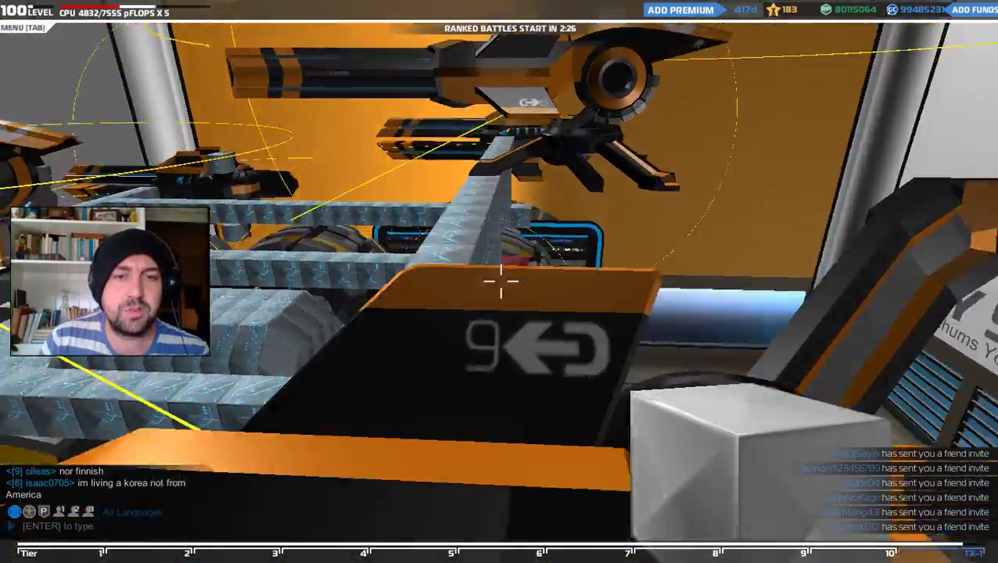
{"action": "key", "text": "d"}
{"action": "key", "text": "w"}
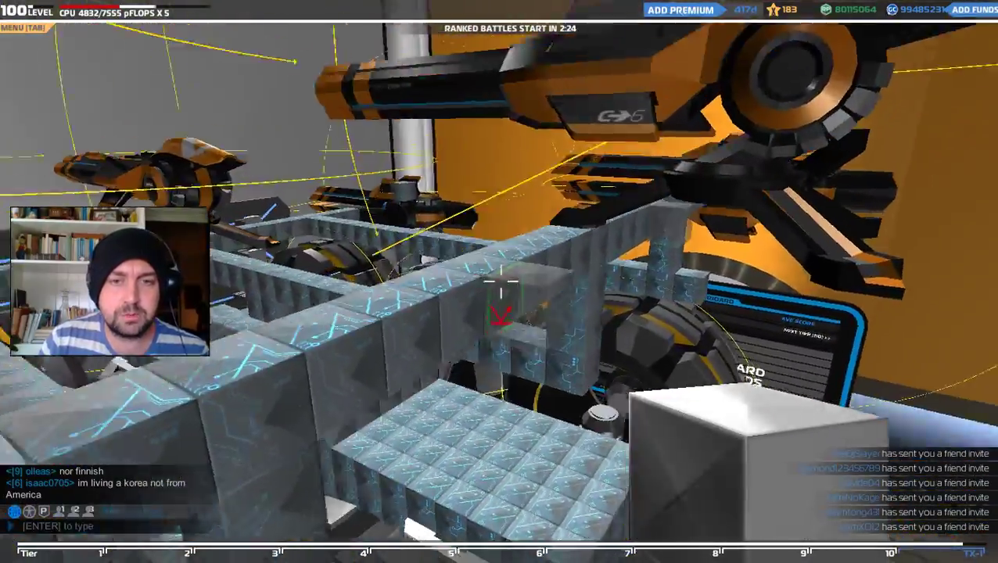
Place cubes against the leg ends of the gun mounted above the end crossbeam
{"action": "key", "text": "w"}
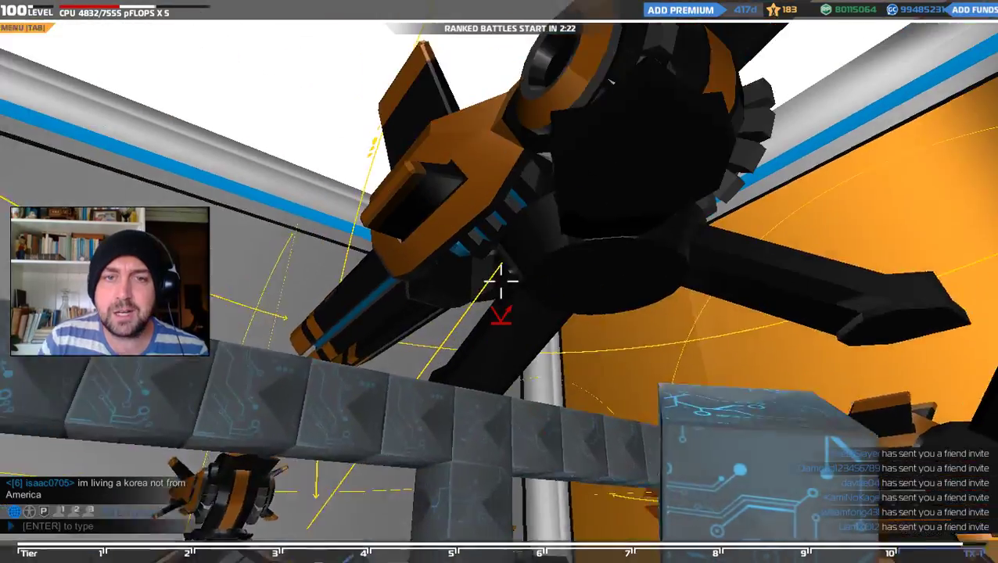
{"action": "key", "text": "s"}
{"action": "left_click", "coordinate": [501, 282]}
{"action": "left_click", "coordinate": [501, 282]}
{"action": "left_click", "coordinate": [501, 282]}
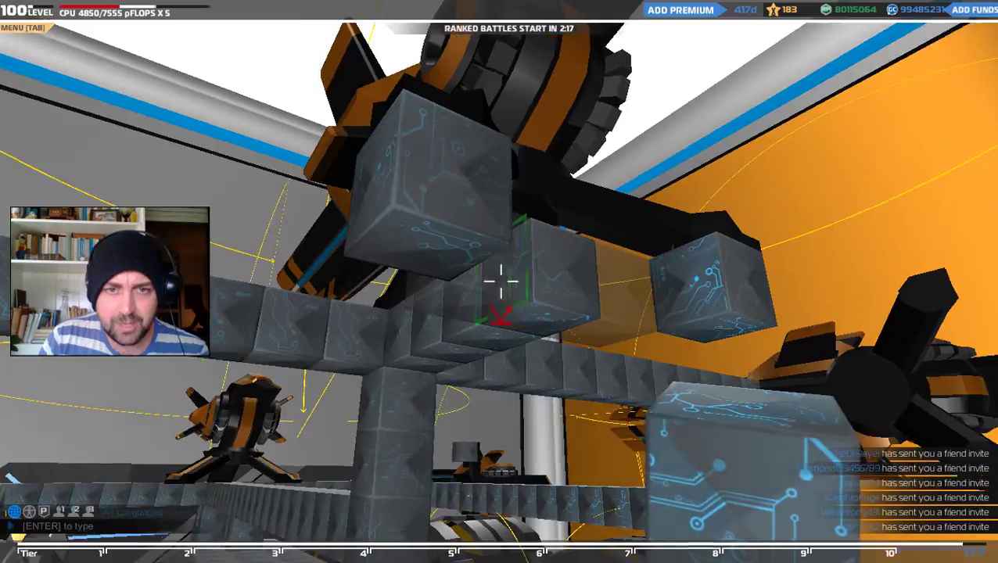
{"action": "left_click", "coordinate": [501, 282]}
Thicken the central cube pillar that runs from the deck up to the gun mount
{"action": "key", "text": "a"}
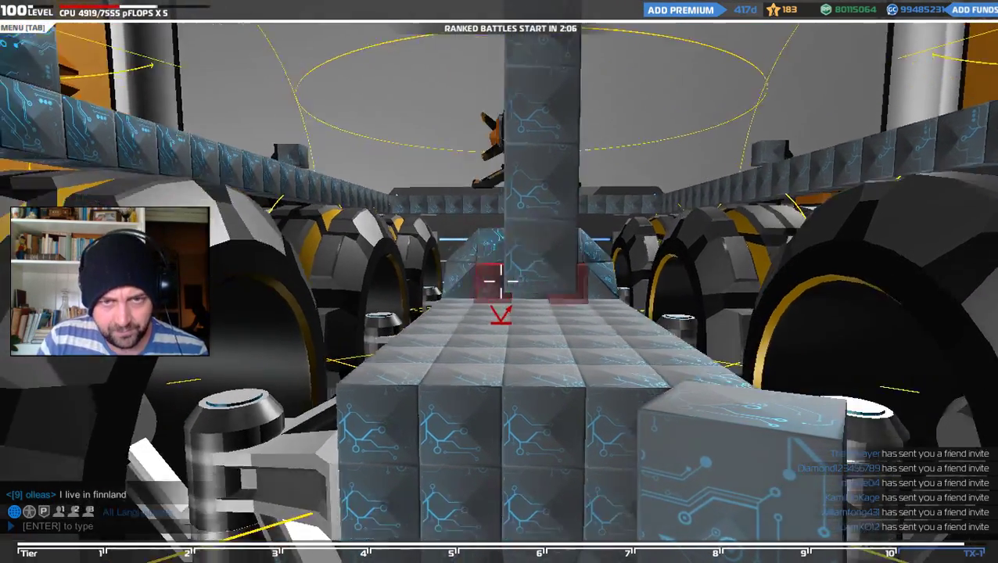
{"action": "key", "text": "w"}
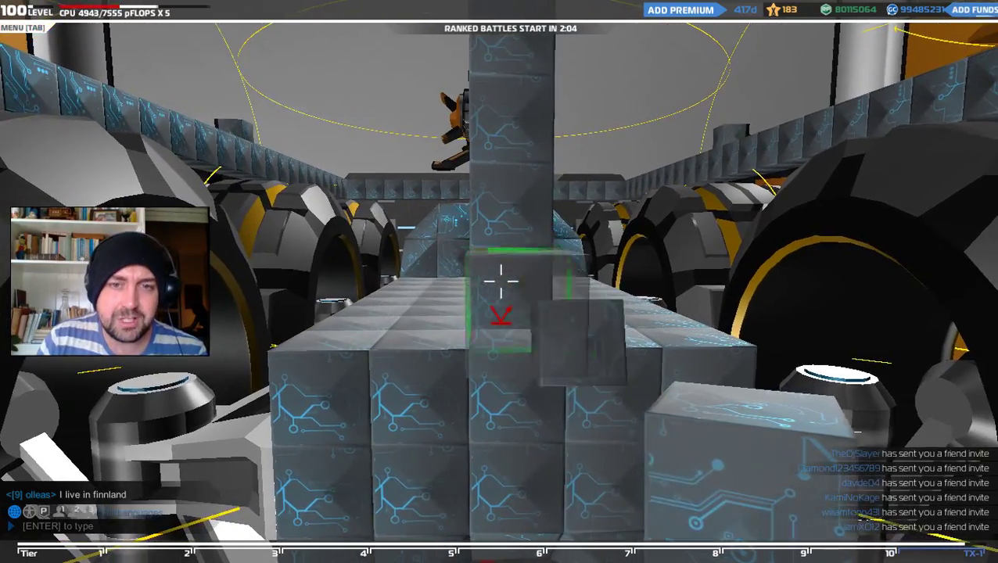
{"action": "key", "text": "w"}
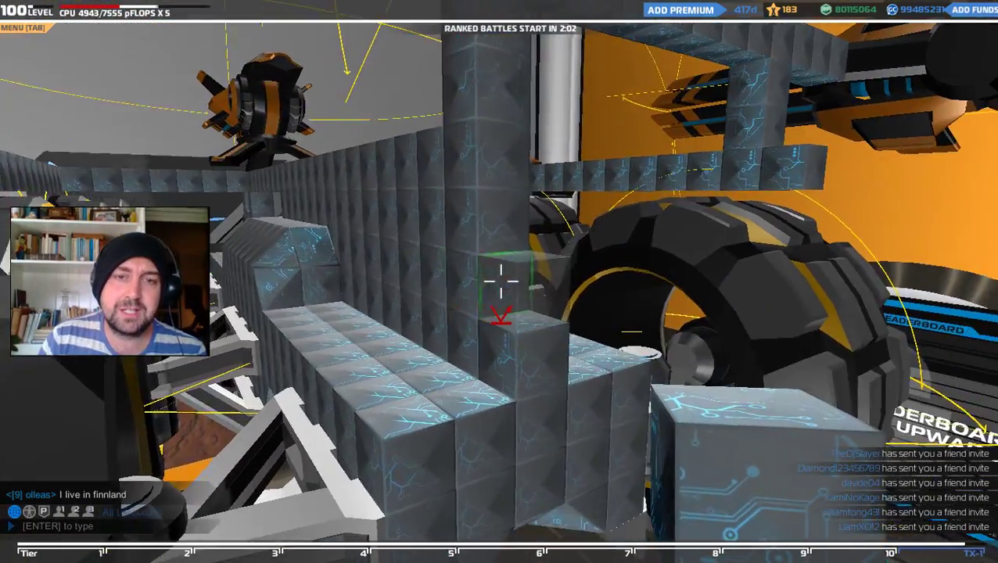
{"action": "left_click", "coordinate": [500, 282]}
{"action": "left_click", "coordinate": [500, 281]}
{"action": "left_click", "coordinate": [501, 282]}
{"action": "left_click", "coordinate": [501, 281]}
{"action": "left_click", "coordinate": [500, 282]}
{"action": "left_click", "coordinate": [501, 282]}
{"action": "left_click", "coordinate": [501, 281]}
{"action": "left_click", "coordinate": [501, 282]}
{"action": "left_click", "coordinate": [501, 282]}
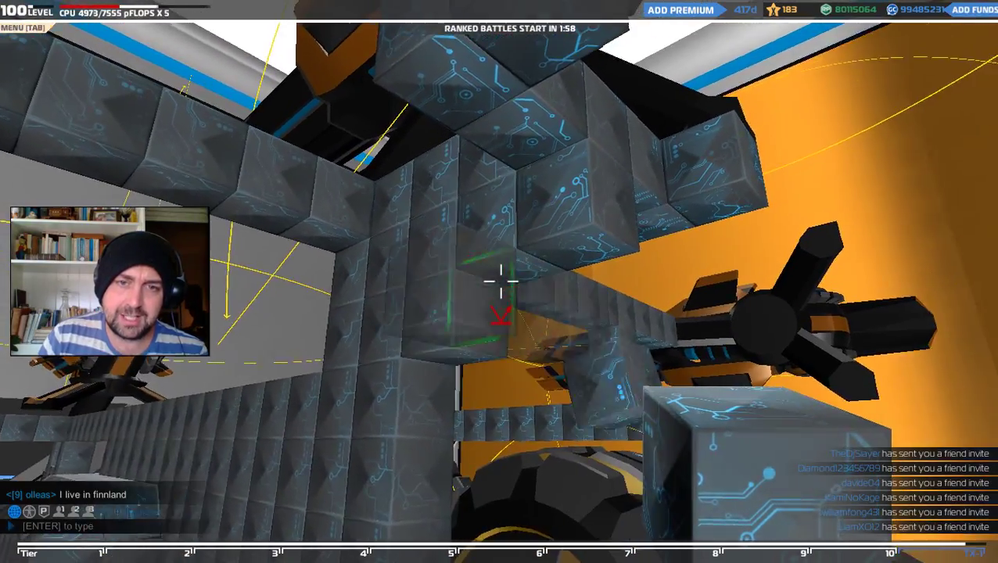
{"action": "left_click", "coordinate": [500, 281]}
Place cubes on the legs of the side-mounted gun and link them to the end crossbeam
{"action": "key", "text": "s"}
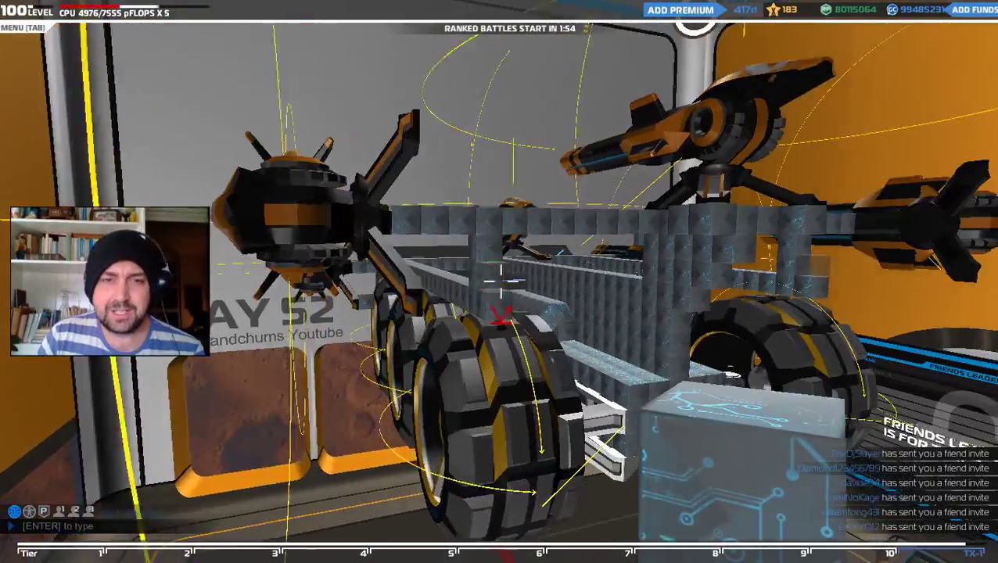
{"action": "key", "text": "w"}
{"action": "key", "text": "w"}
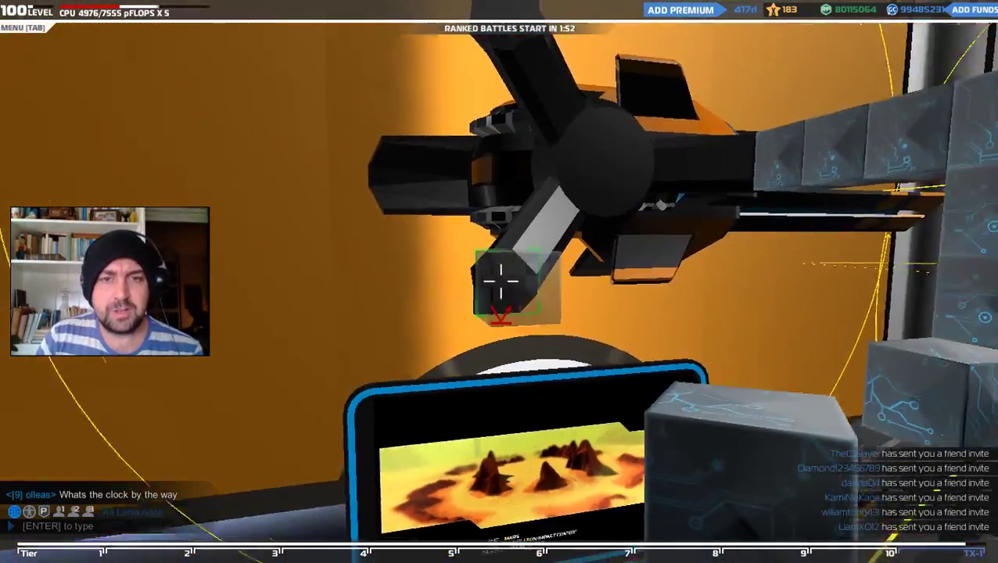
{"action": "left_click", "coordinate": [500, 281]}
{"action": "left_click", "coordinate": [500, 281]}
{"action": "key", "text": "a"}
{"action": "left_click", "coordinate": [501, 282]}
{"action": "key", "text": "space"}
{"action": "key", "text": "w"}
{"action": "key", "text": "shift"}
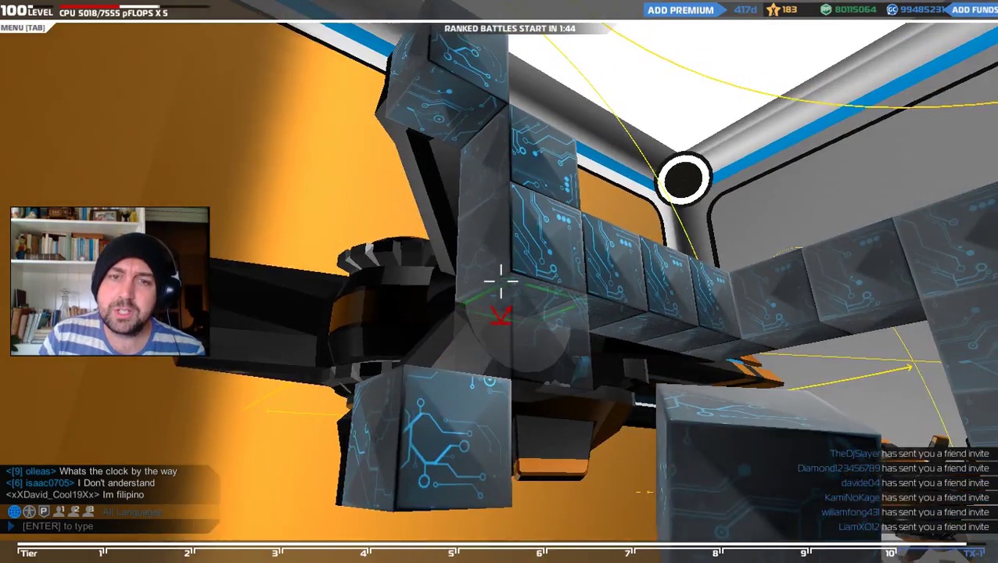
{"action": "left_click", "coordinate": [501, 281]}
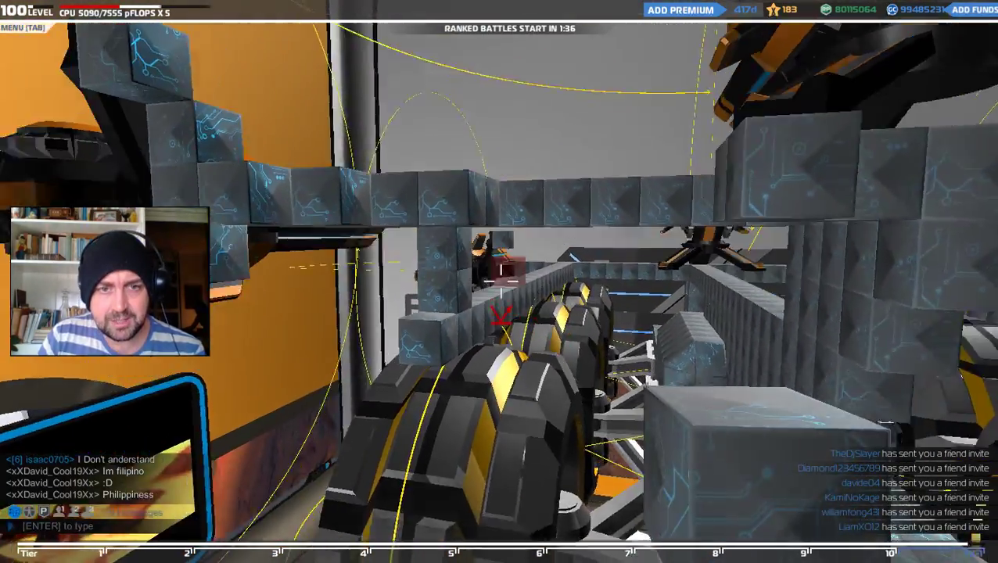
Thicken the vertical post between the side gun's crossbeam and the lower side rail with extra cubes
{"action": "key", "text": "shift"}
{"action": "key", "text": "w"}
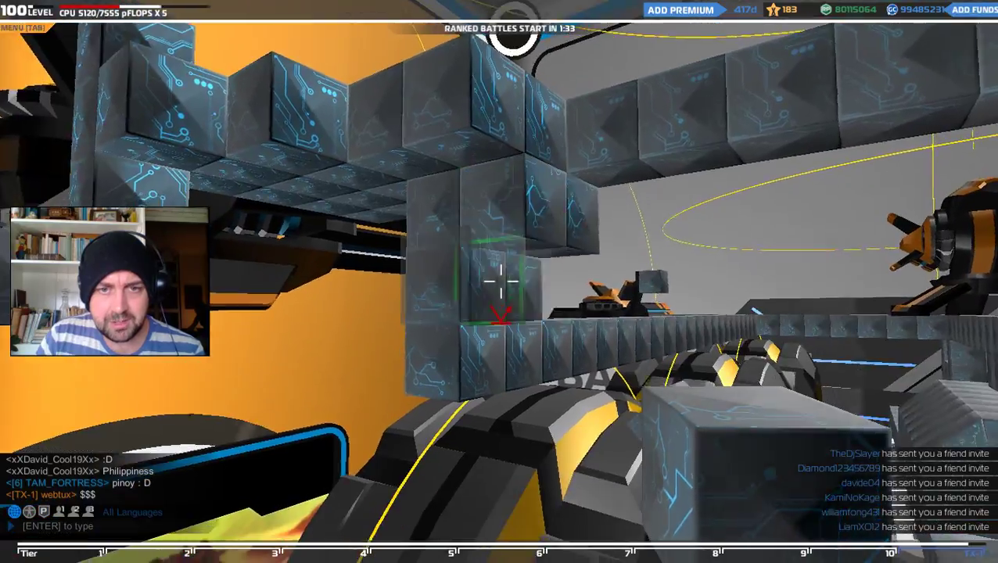
{"action": "left_click", "coordinate": [500, 281]}
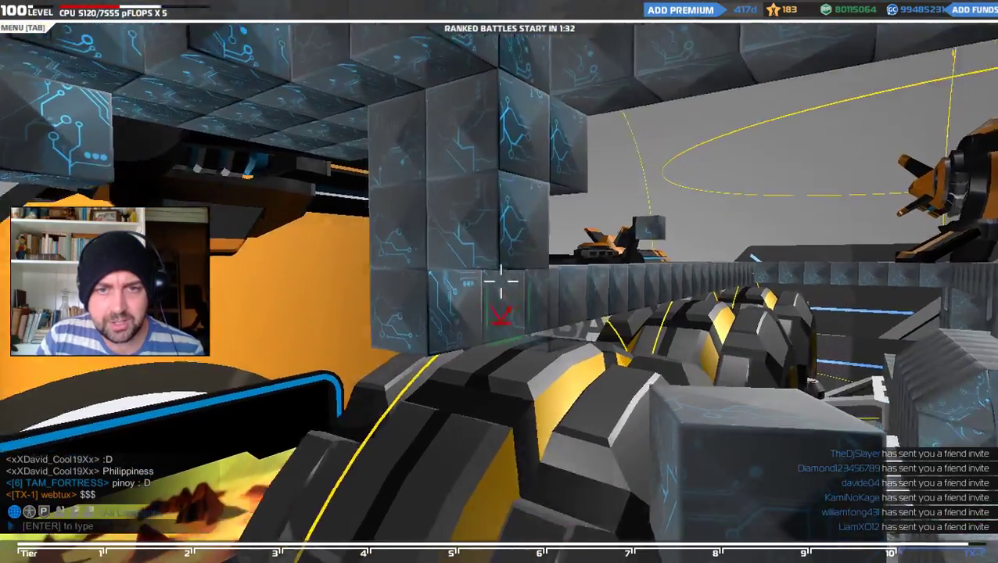
{"action": "key", "text": "d"}
{"action": "left_click", "coordinate": [500, 281]}
{"action": "key", "text": "s"}
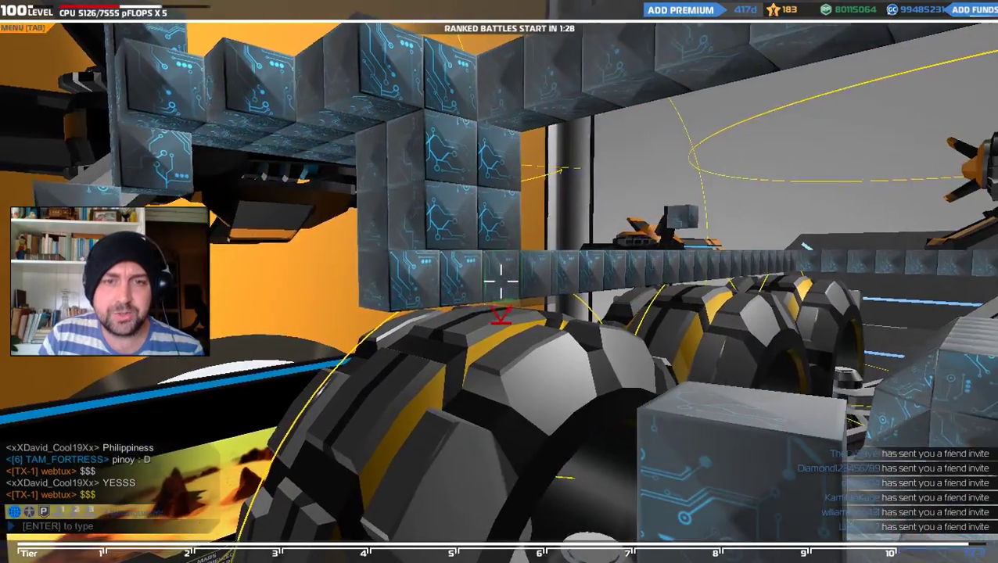
{"action": "left_click", "coordinate": [501, 282]}
{"action": "left_click", "coordinate": [500, 281]}
{"action": "key", "text": "s"}
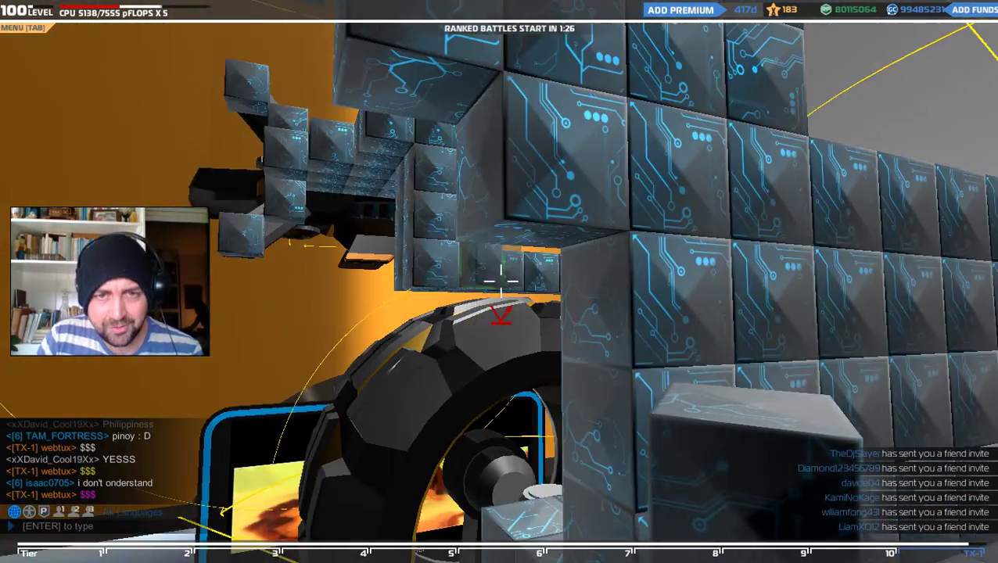
Extend a row of cubes inward from the base of the side post, above the end wheel
{"action": "left_click", "coordinate": [500, 281]}
{"action": "left_click", "coordinate": [500, 281]}
{"action": "key", "text": "w"}
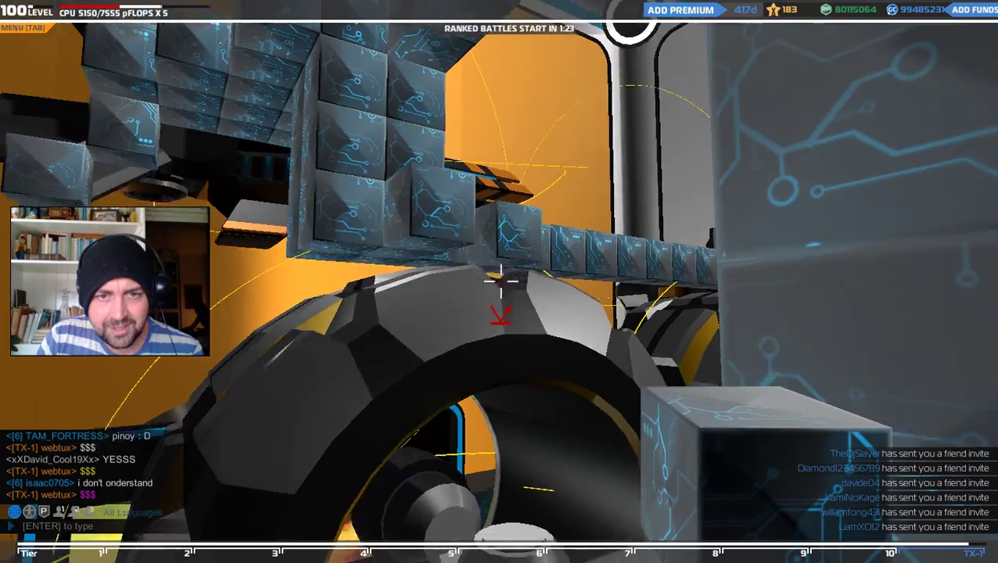
{"action": "left_click", "coordinate": [501, 281]}
{"action": "left_click", "coordinate": [500, 281]}
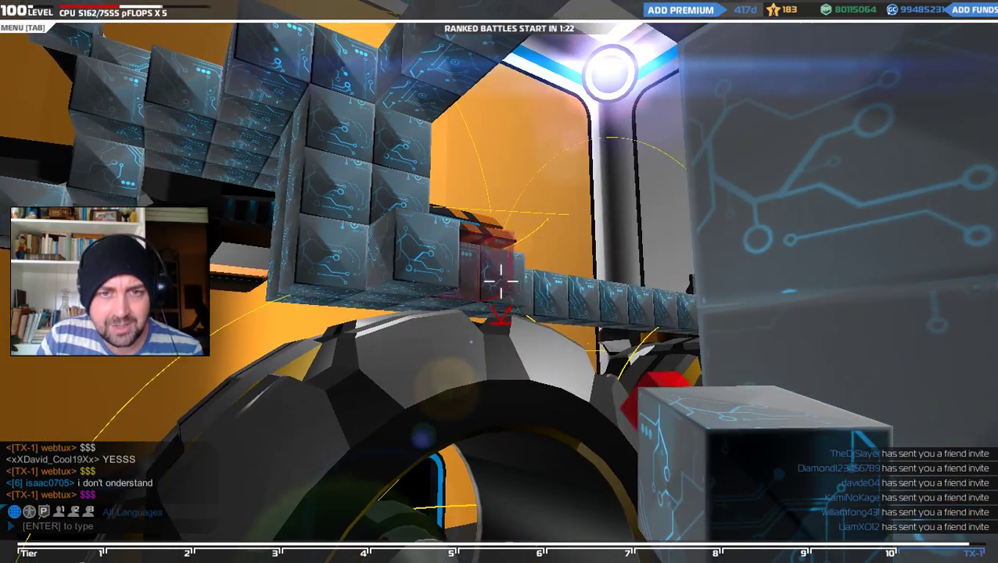
{"action": "left_click", "coordinate": [500, 282]}
{"action": "left_click", "coordinate": [500, 282]}
{"action": "left_click", "coordinate": [501, 282]}
{"action": "left_click", "coordinate": [500, 282]}
{"action": "left_click", "coordinate": [500, 281]}
{"action": "left_click", "coordinate": [501, 282]}
{"action": "key", "text": "s"}
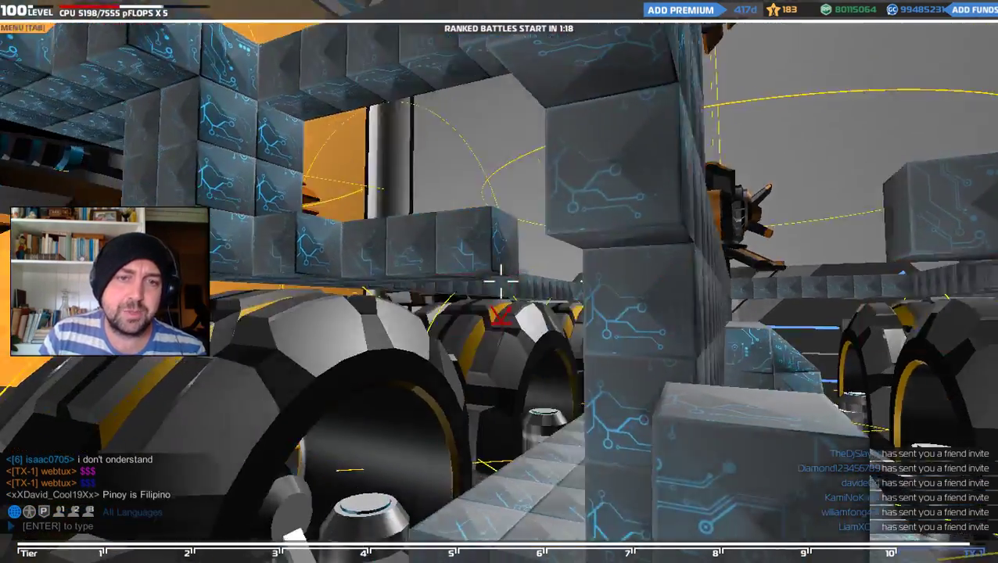
Continue the lower cube row until it joins the central pillar
{"action": "left_click", "coordinate": [501, 282]}
{"action": "left_click", "coordinate": [501, 281]}
{"action": "key", "text": "d"}
{"action": "left_click", "coordinate": [500, 282]}
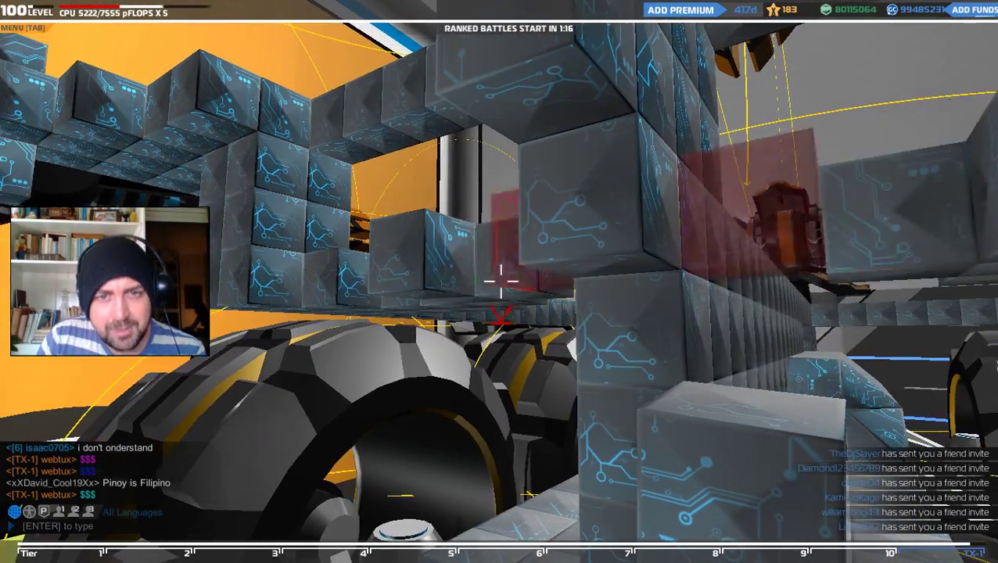
{"action": "left_click", "coordinate": [500, 282]}
{"action": "key", "text": "a"}
{"action": "key", "text": "d"}
{"action": "left_click", "coordinate": [500, 281]}
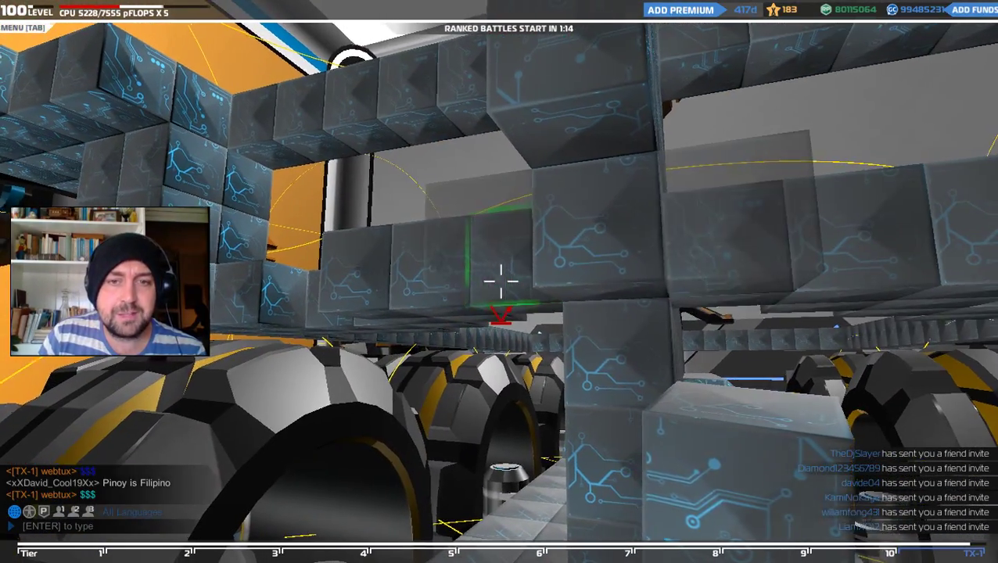
{"action": "left_click", "coordinate": [500, 281]}
{"action": "key", "text": "a"}
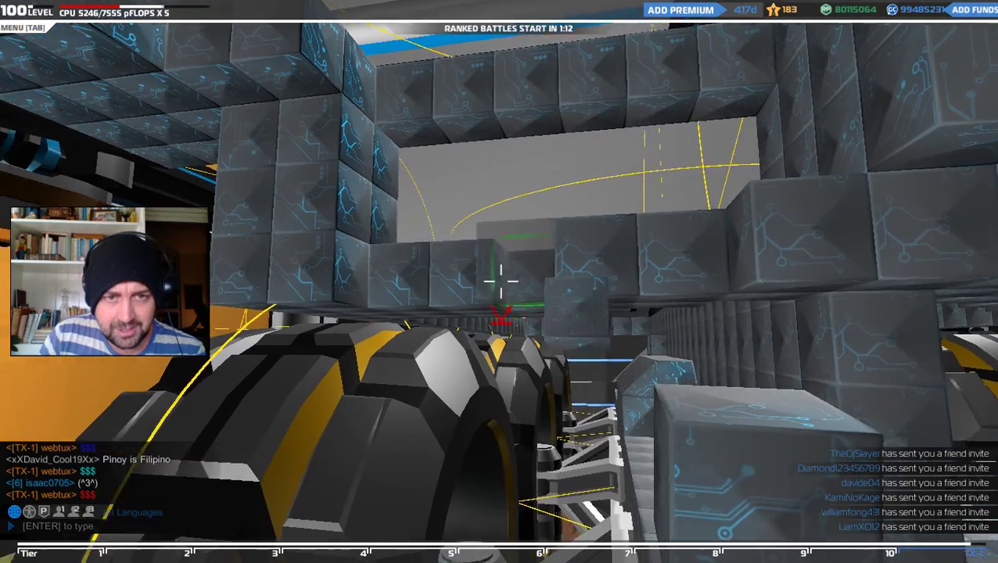
Add reinforcing cubes along the lower crossbeam where it meets the side post
{"action": "left_click", "coordinate": [501, 282]}
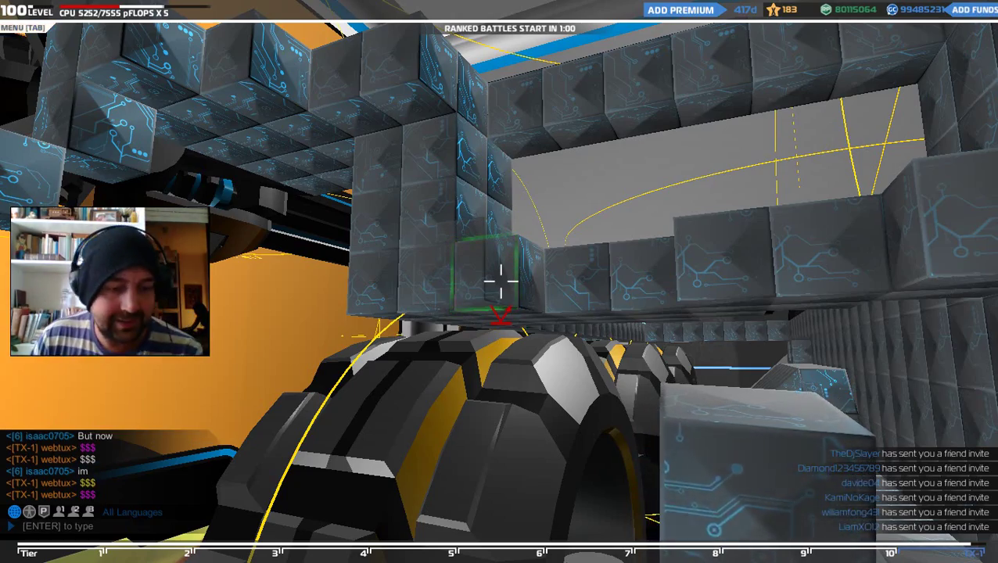
{"action": "key", "text": "a"}
{"action": "key", "text": "d"}
{"action": "left_click", "coordinate": [501, 281]}
{"action": "left_click", "coordinate": [500, 281]}
Place cubes on the end of the central deck beside the pillar base
{"action": "key", "text": "s"}
{"action": "key", "text": "shift"}
{"action": "key", "text": "a"}
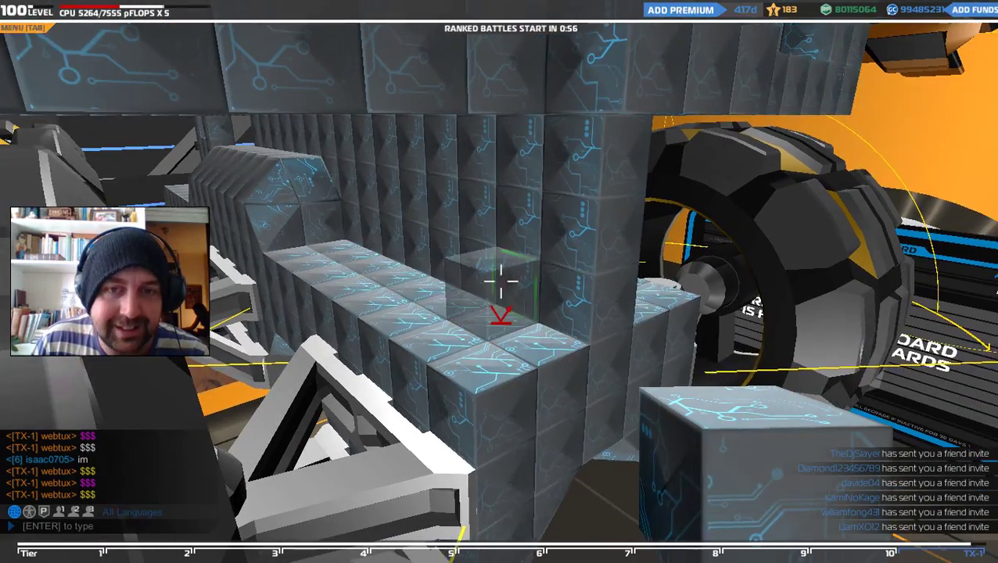
{"action": "left_click", "coordinate": [500, 282]}
{"action": "key", "text": "d"}
{"action": "left_click", "coordinate": [501, 282]}
{"action": "key", "text": "a"}
{"action": "left_click", "coordinate": [501, 282]}
{"action": "left_click", "coordinate": [500, 282]}
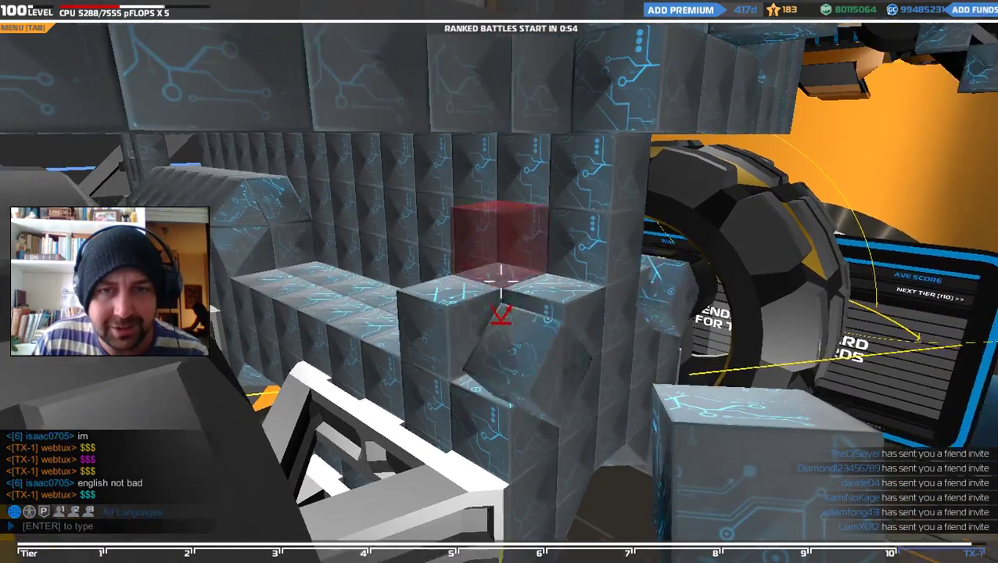
Stack further cubes on the raised deck end to build up the area around the central pillar
{"action": "left_click", "coordinate": [501, 281]}
{"action": "left_click", "coordinate": [500, 282]}
{"action": "left_click", "coordinate": [500, 282]}
{"action": "left_click", "coordinate": [500, 281]}
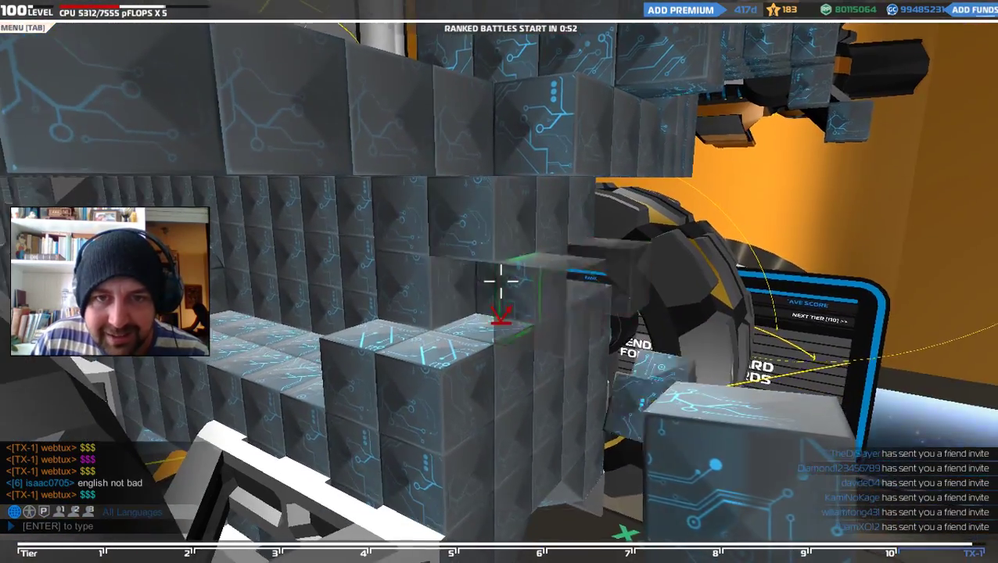
{"action": "left_click", "coordinate": [500, 281]}
{"action": "left_click", "coordinate": [500, 281]}
{"action": "left_click", "coordinate": [501, 282]}
{"action": "left_click", "coordinate": [501, 281]}
{"action": "key", "text": "space"}
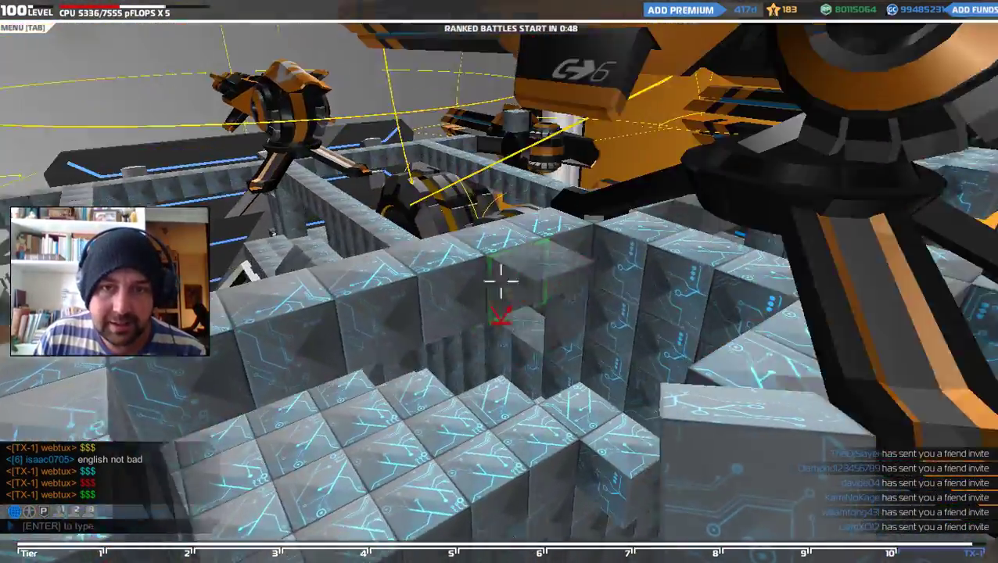
Remove the cubes from the section of beam beside the raised deck end
{"action": "right_click", "coordinate": [501, 282]}
{"action": "right_click", "coordinate": [501, 281]}
{"action": "right_click", "coordinate": [501, 281]}
{"action": "right_click", "coordinate": [500, 281]}
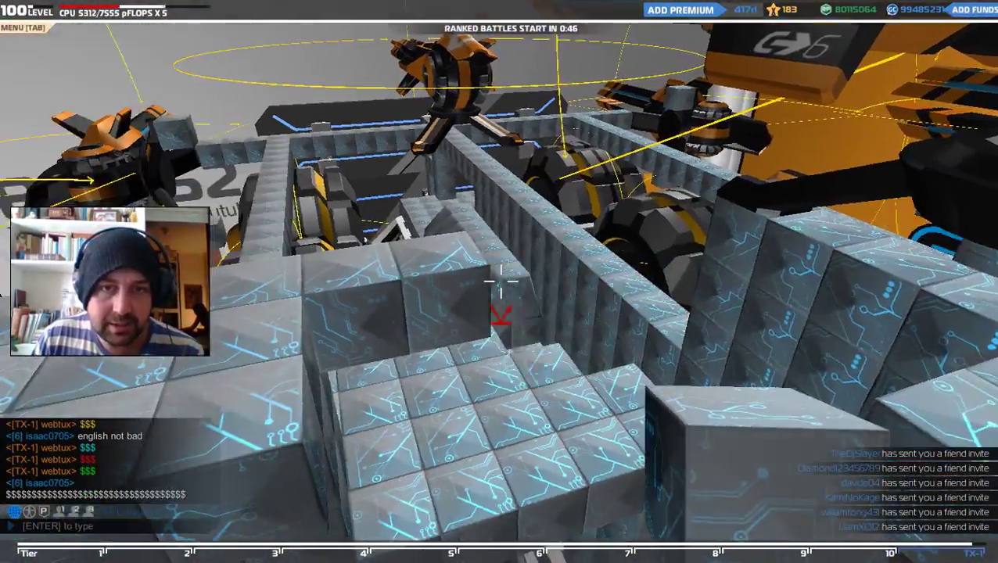
Remove the cubes in the gap between the raised deck end and the central beam
{"action": "right_click", "coordinate": [501, 282]}
{"action": "right_click", "coordinate": [500, 280]}
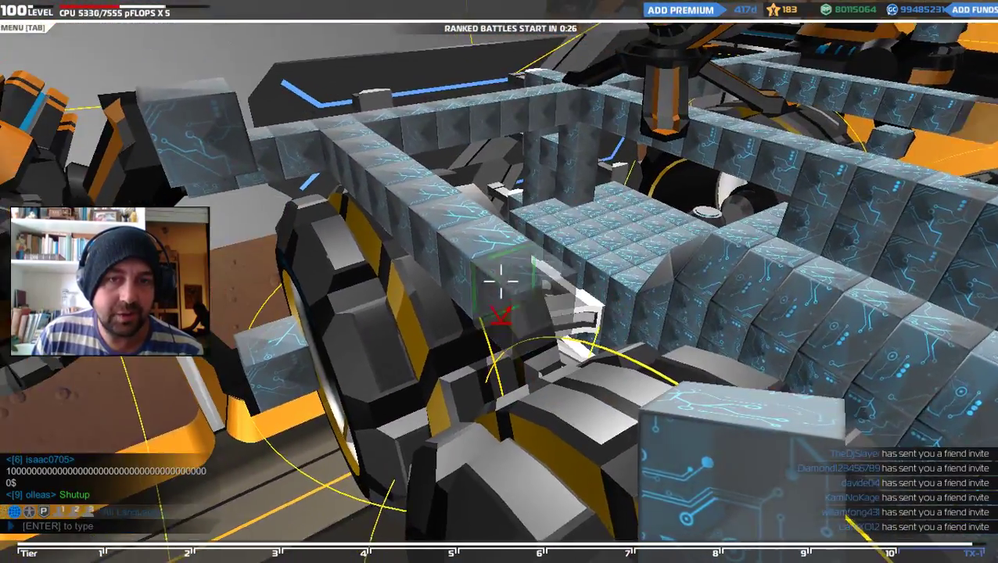
Add cubes to the frame's upper crossbeam and along the outer edge of the central deck
{"action": "key", "text": "d"}
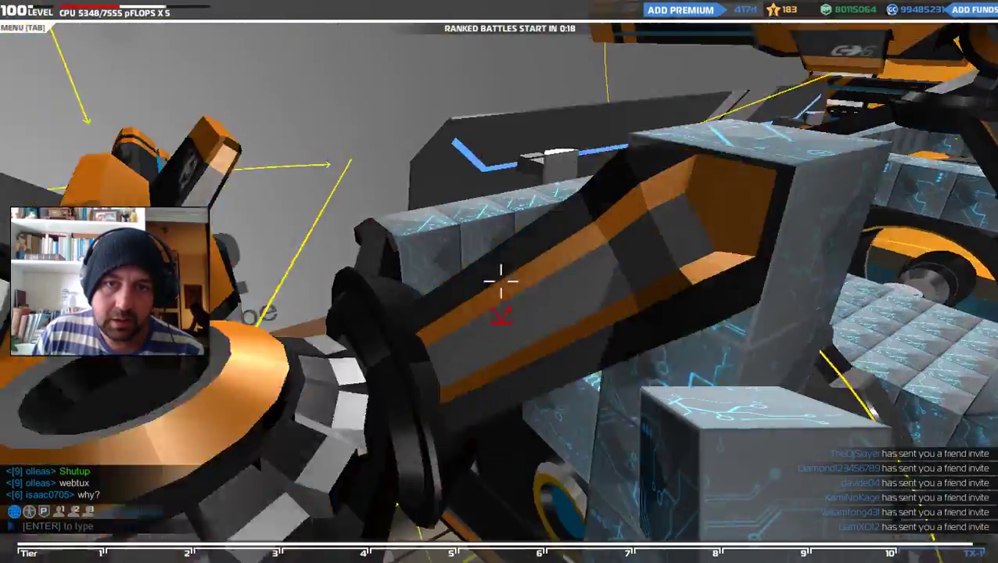
{"action": "key", "text": "a"}
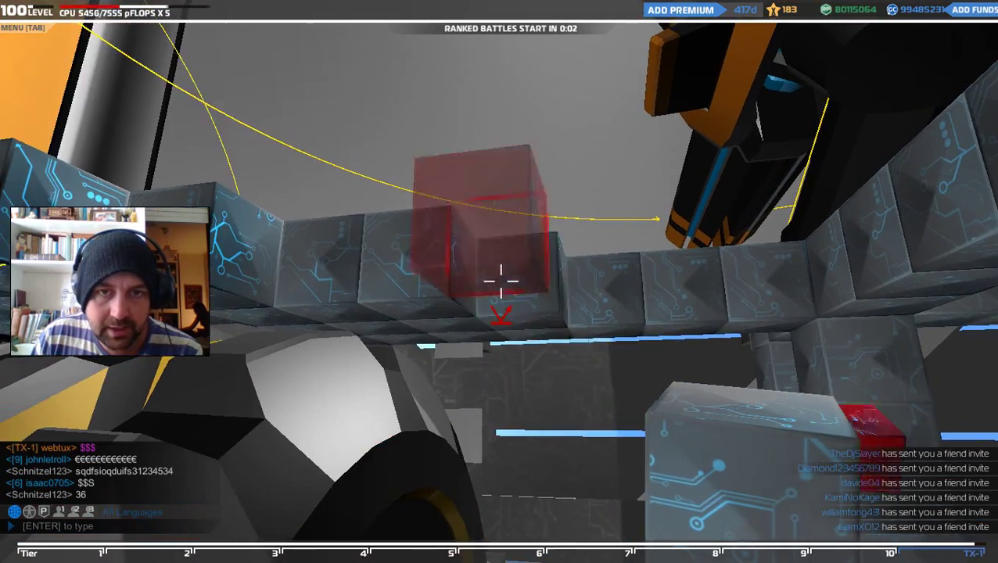
{"action": "left_click", "coordinate": [501, 281]}
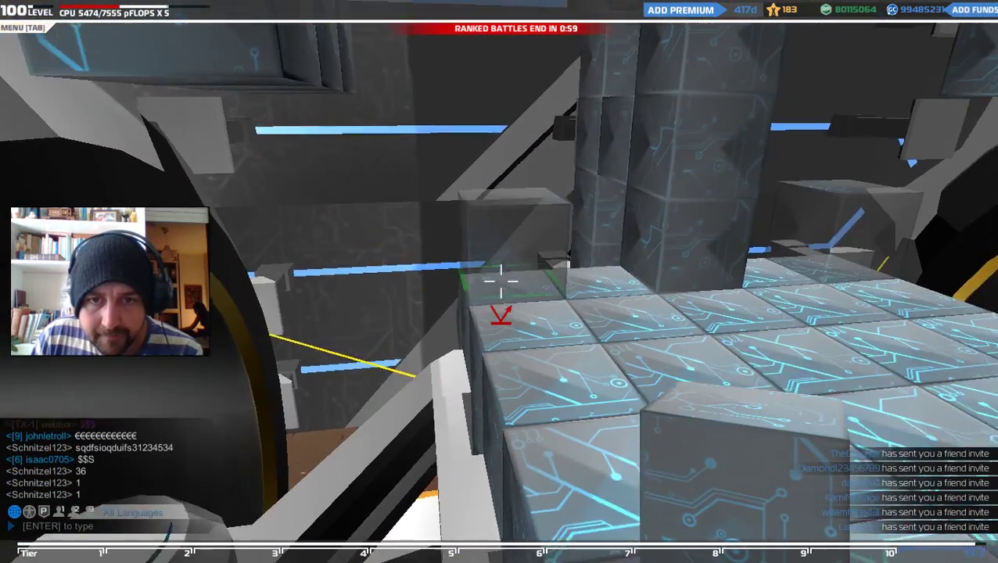
{"action": "left_click", "coordinate": [501, 281]}
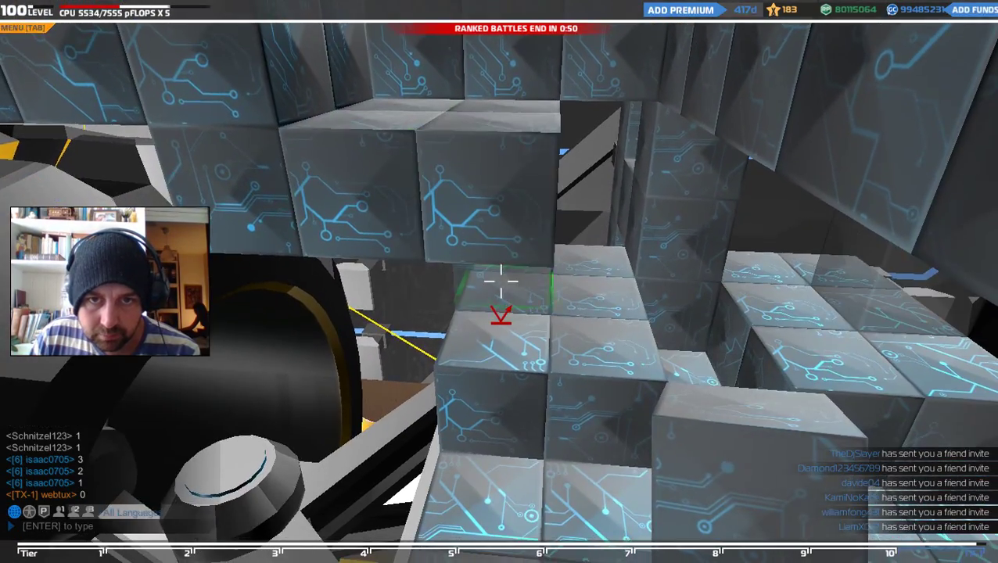
Fill the space between the deck edge and the upper crossbeam with stacked layers of cubes
{"action": "left_click", "coordinate": [500, 281]}
{"action": "left_click", "coordinate": [500, 281]}
{"action": "left_click", "coordinate": [501, 281]}
{"action": "left_click", "coordinate": [500, 282]}
{"action": "left_click", "coordinate": [500, 281]}
{"action": "left_click", "coordinate": [501, 282]}
{"action": "left_click", "coordinate": [501, 281]}
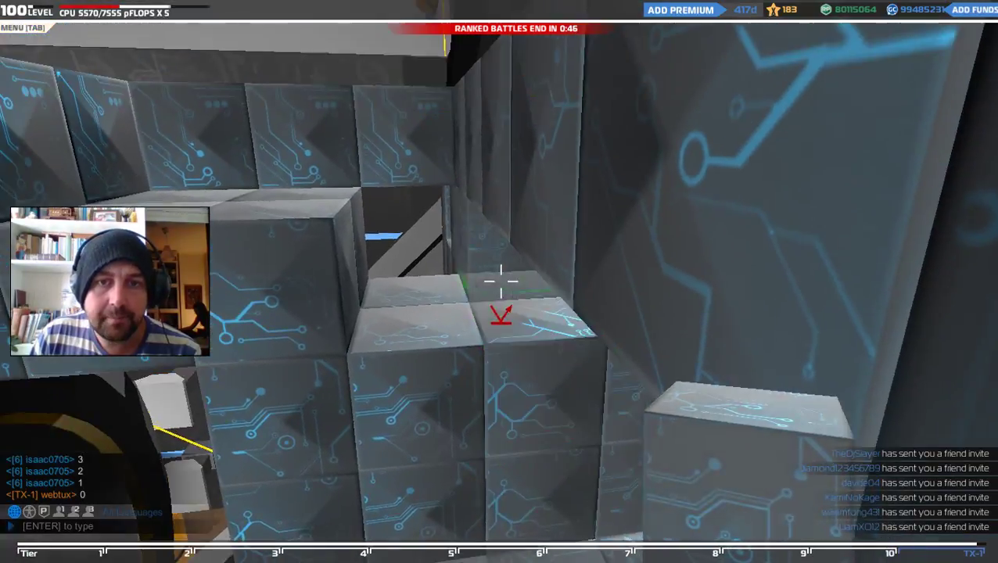
{"action": "left_click", "coordinate": [500, 281]}
{"action": "left_click", "coordinate": [501, 282]}
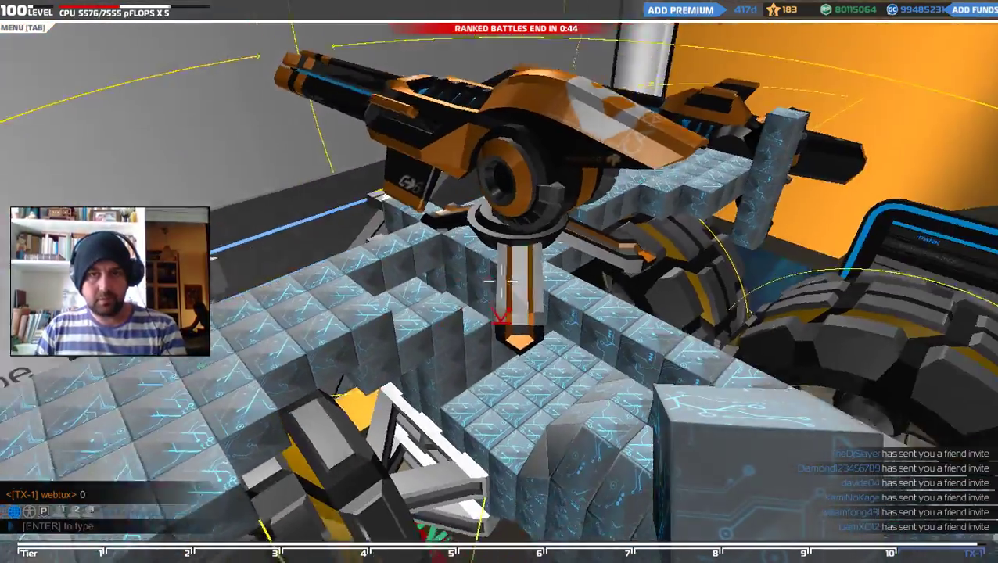
Replace the sloped block at the deck's end with full cubes forming a column up to the beam
{"action": "key", "text": "w"}
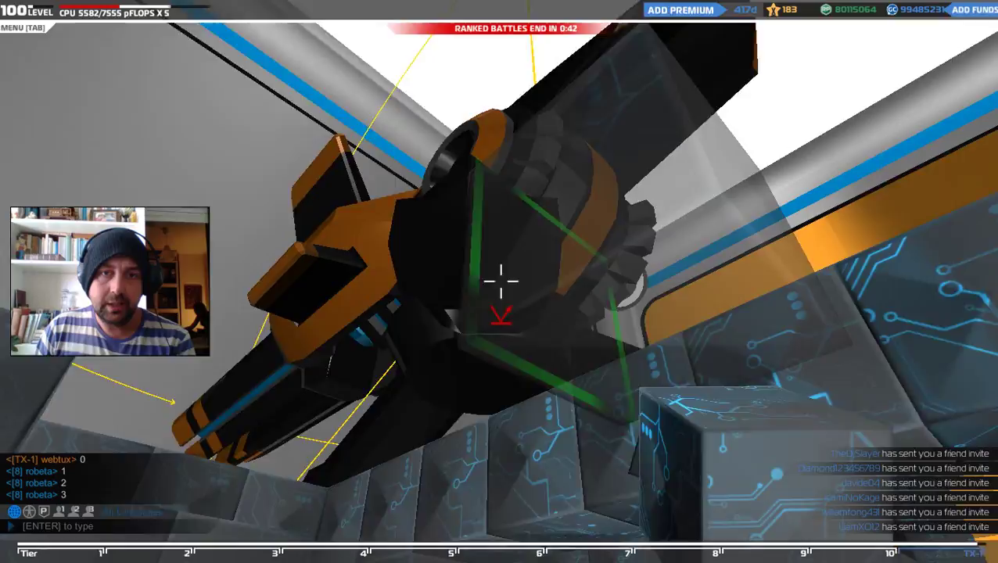
{"action": "left_click", "coordinate": [500, 280]}
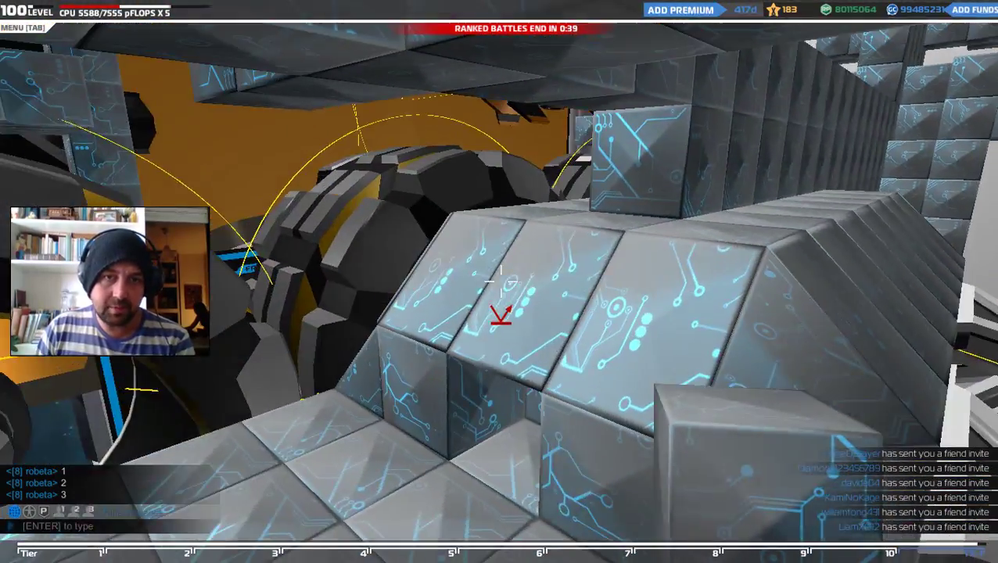
{"action": "right_click", "coordinate": [501, 281]}
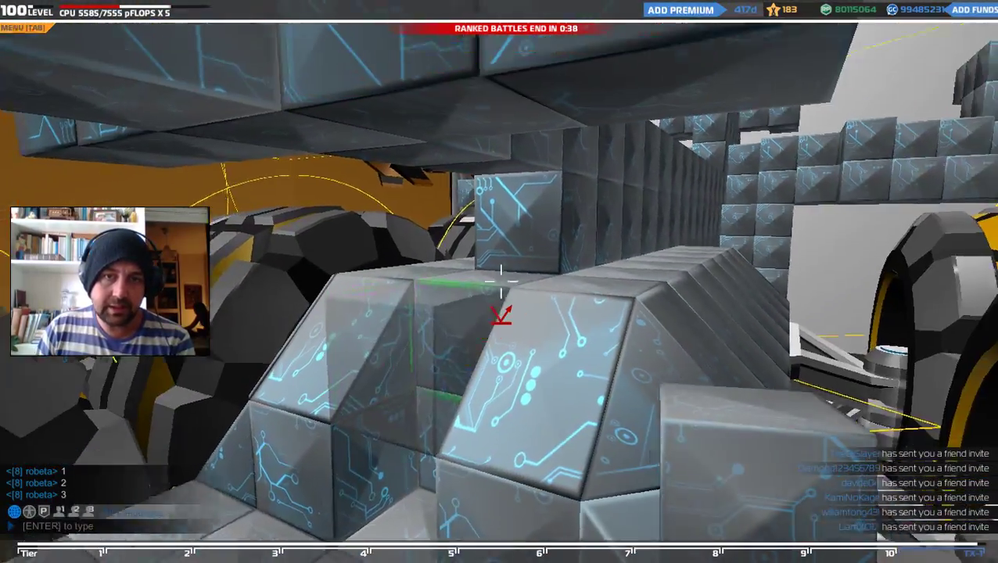
{"action": "left_click", "coordinate": [500, 282]}
{"action": "left_click", "coordinate": [501, 282]}
{"action": "left_click", "coordinate": [501, 281]}
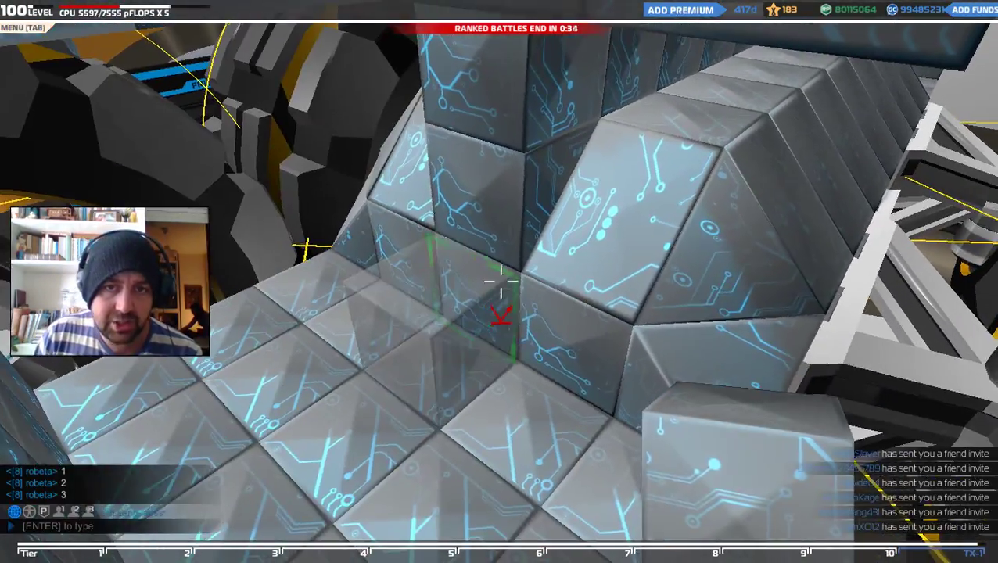
Place cubes on the deck around the base of the new column and against the adjoining wall
{"action": "left_click", "coordinate": [501, 282]}
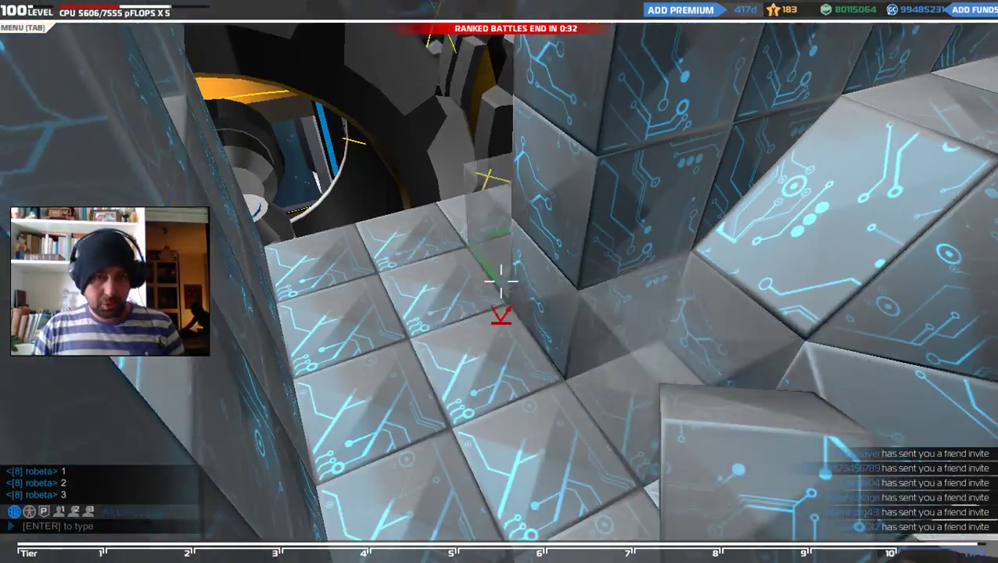
{"action": "left_click", "coordinate": [501, 282]}
{"action": "left_click", "coordinate": [501, 281]}
{"action": "left_click", "coordinate": [502, 281]}
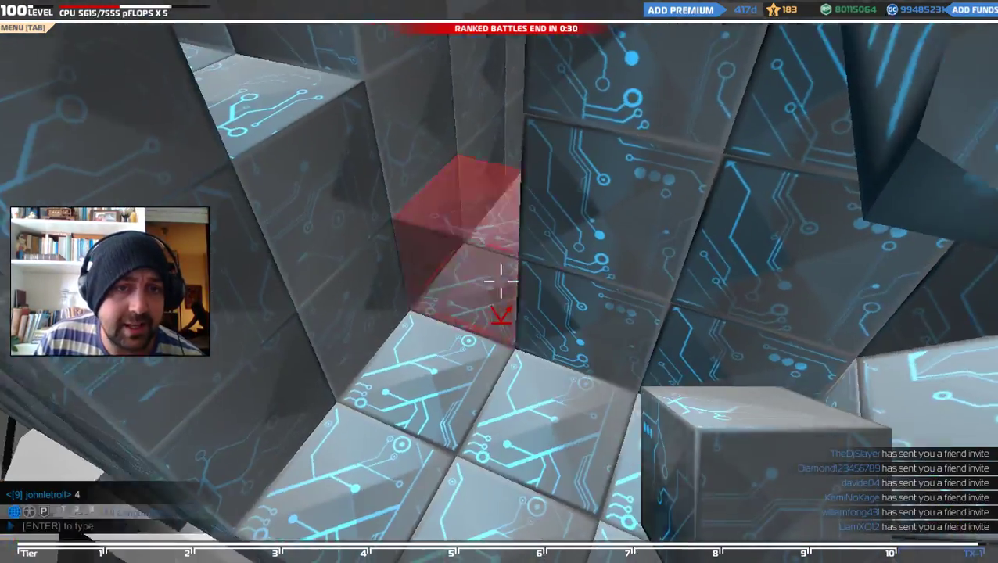
{"action": "left_click", "coordinate": [501, 280]}
{"action": "left_click", "coordinate": [501, 280]}
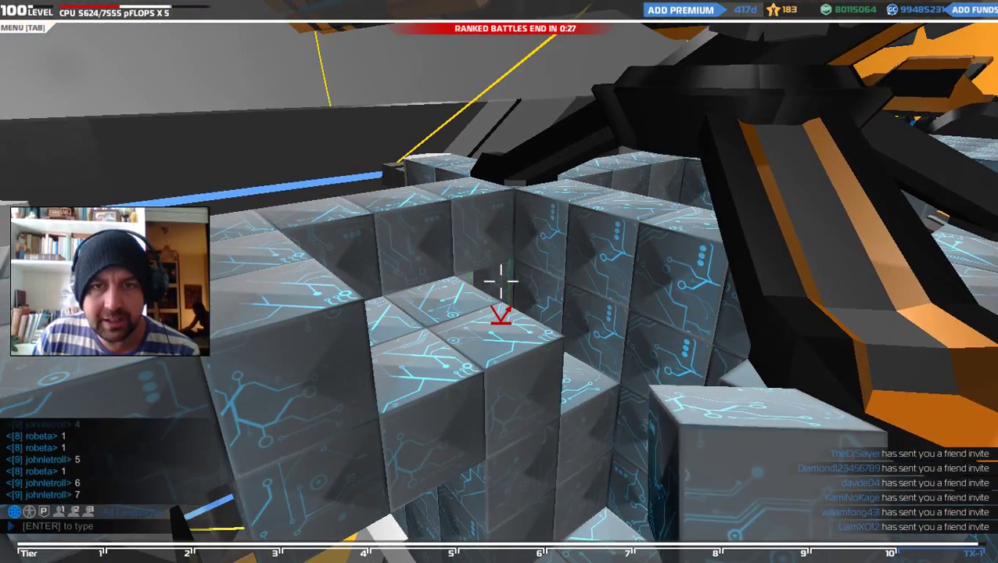
Stack cubes in the corner between the stepped wall and the pillar beneath the gun mount
{"action": "left_click", "coordinate": [501, 282]}
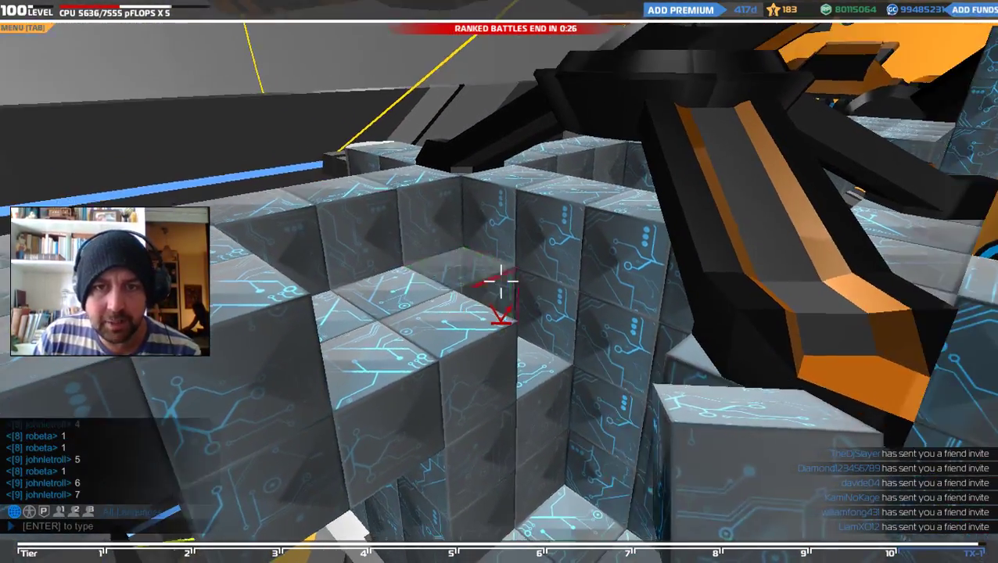
{"action": "left_click", "coordinate": [502, 282]}
{"action": "left_click", "coordinate": [502, 282]}
{"action": "left_click", "coordinate": [501, 282]}
{"action": "left_click", "coordinate": [502, 281]}
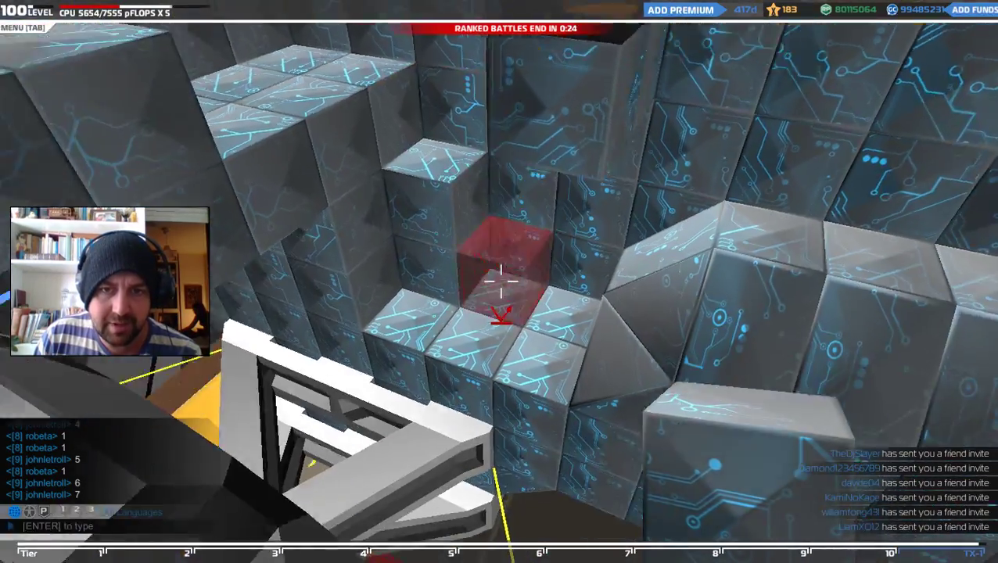
{"action": "left_click", "coordinate": [502, 282]}
{"action": "left_click", "coordinate": [501, 282]}
{"action": "left_click", "coordinate": [501, 282]}
{"action": "left_click", "coordinate": [502, 281]}
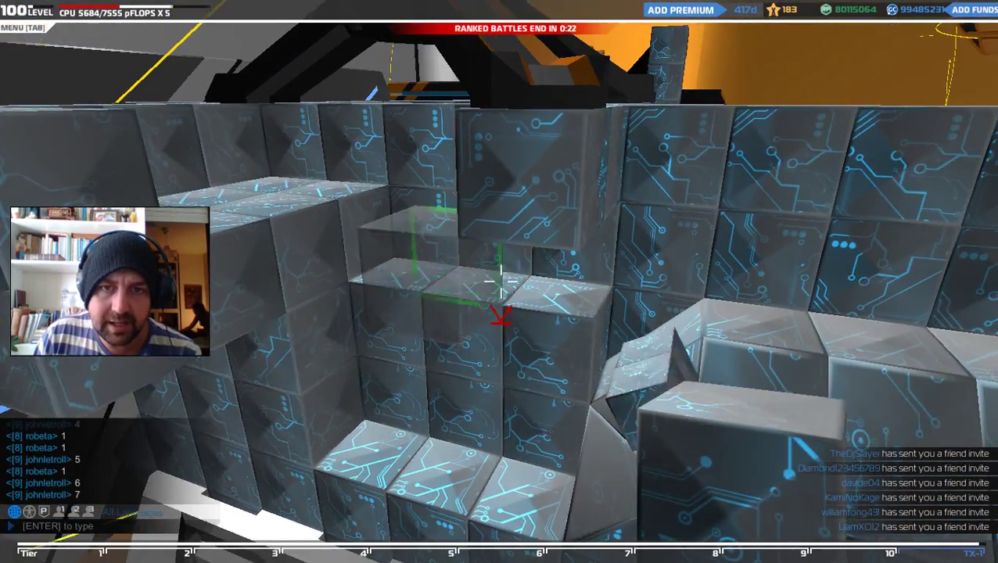
Attach cubes to the armor plate's connectors beside the wheel and extend them inward toward the frame
{"action": "key", "text": "a"}
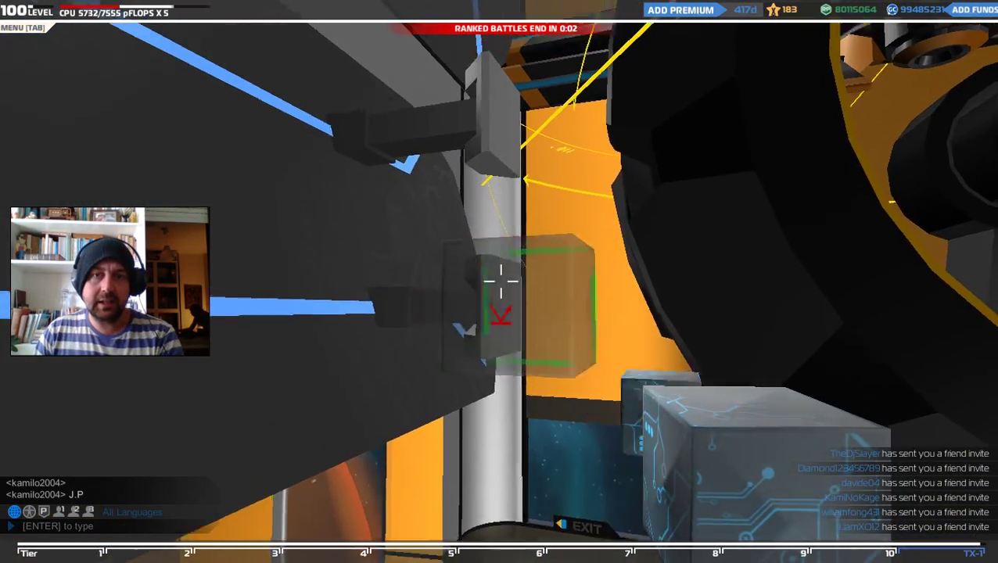
{"action": "left_click", "coordinate": [500, 282]}
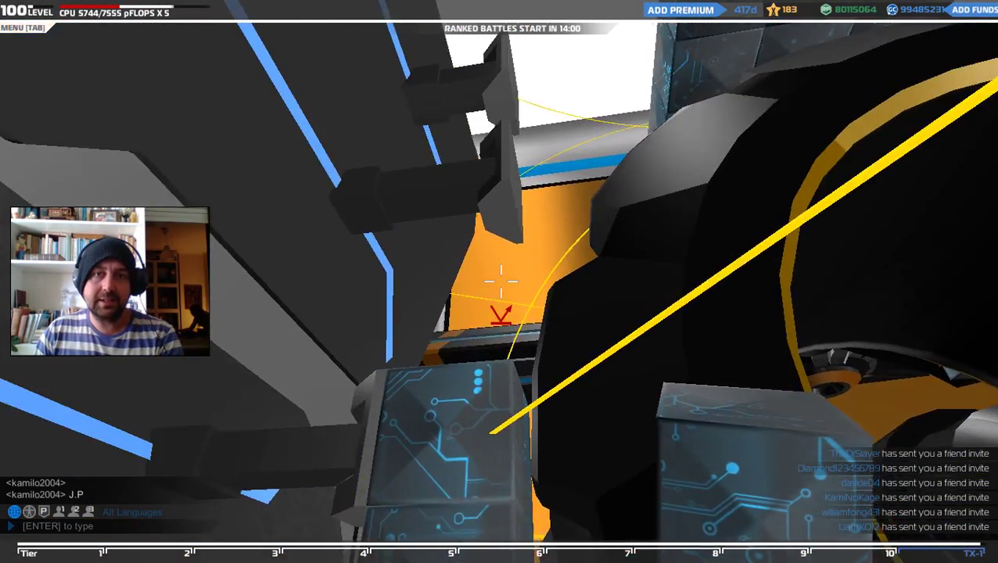
{"action": "left_click", "coordinate": [500, 281]}
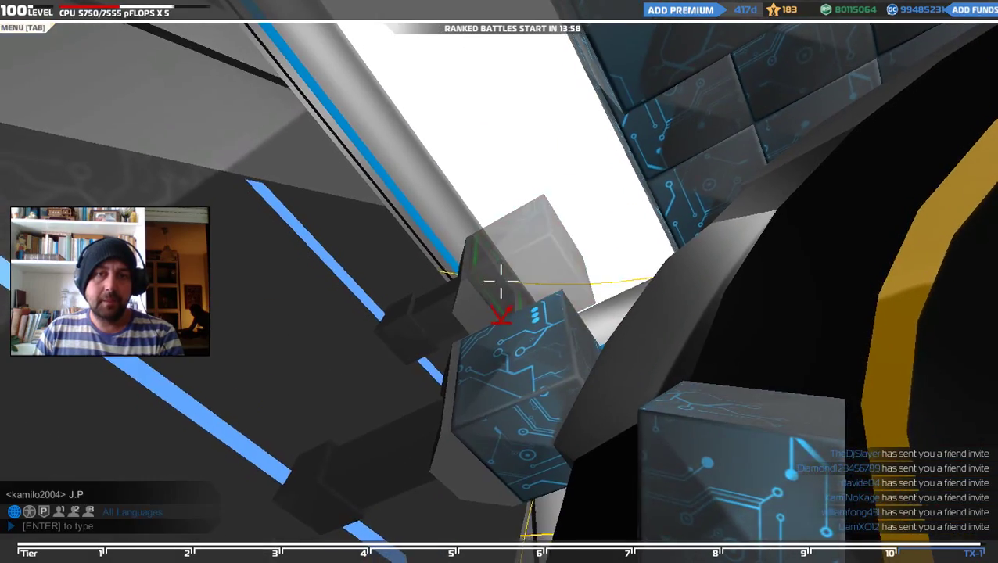
{"action": "left_click", "coordinate": [501, 279]}
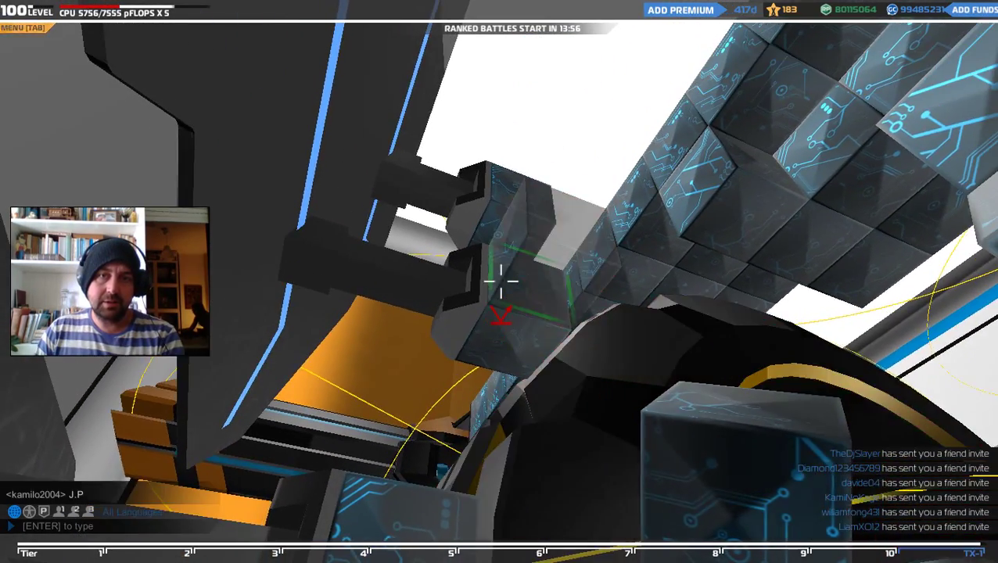
{"action": "left_click", "coordinate": [501, 279]}
{"action": "left_click", "coordinate": [501, 280]}
{"action": "left_click", "coordinate": [500, 279]}
{"action": "left_click", "coordinate": [500, 282]}
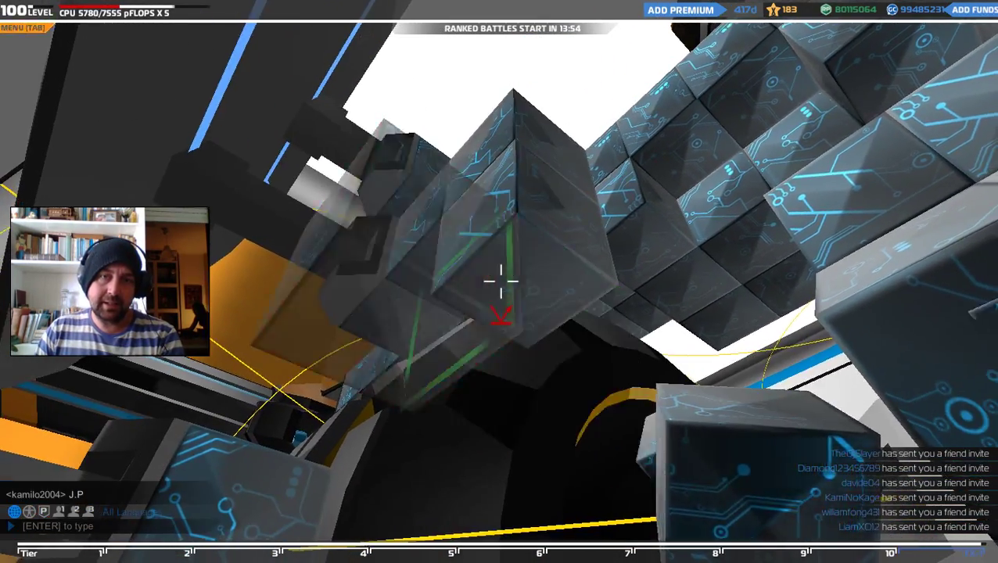
{"action": "left_click", "coordinate": [501, 281]}
{"action": "left_click", "coordinate": [500, 282]}
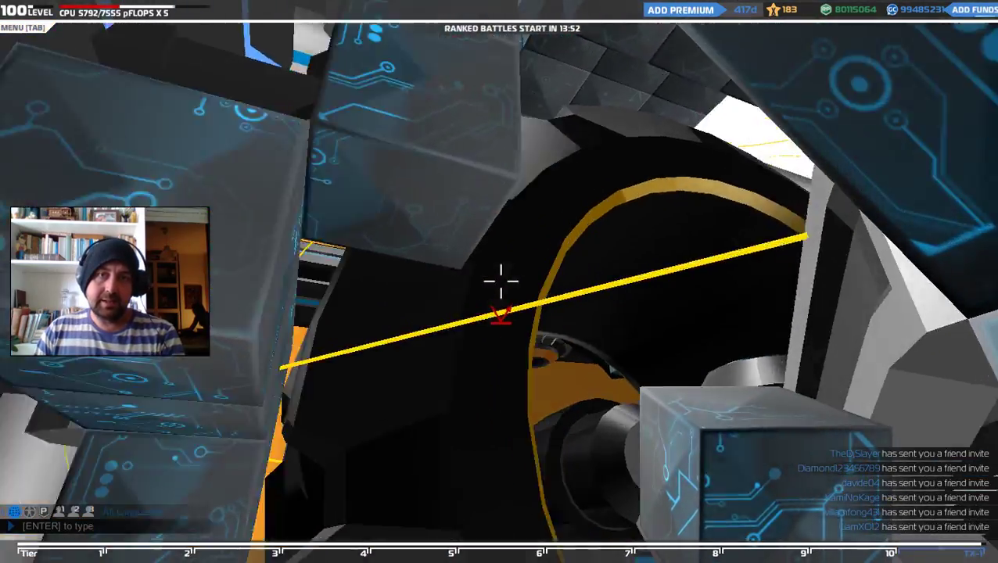
Continue the cube structure past the wheel to join the plate connectors to the frame
{"action": "left_click", "coordinate": [500, 279]}
{"action": "left_click", "coordinate": [500, 282]}
{"action": "left_click", "coordinate": [501, 281]}
{"action": "left_click", "coordinate": [500, 281]}
{"action": "left_click", "coordinate": [500, 281]}
{"action": "left_click", "coordinate": [501, 279]}
{"action": "left_click", "coordinate": [500, 279]}
{"action": "key", "text": "w"}
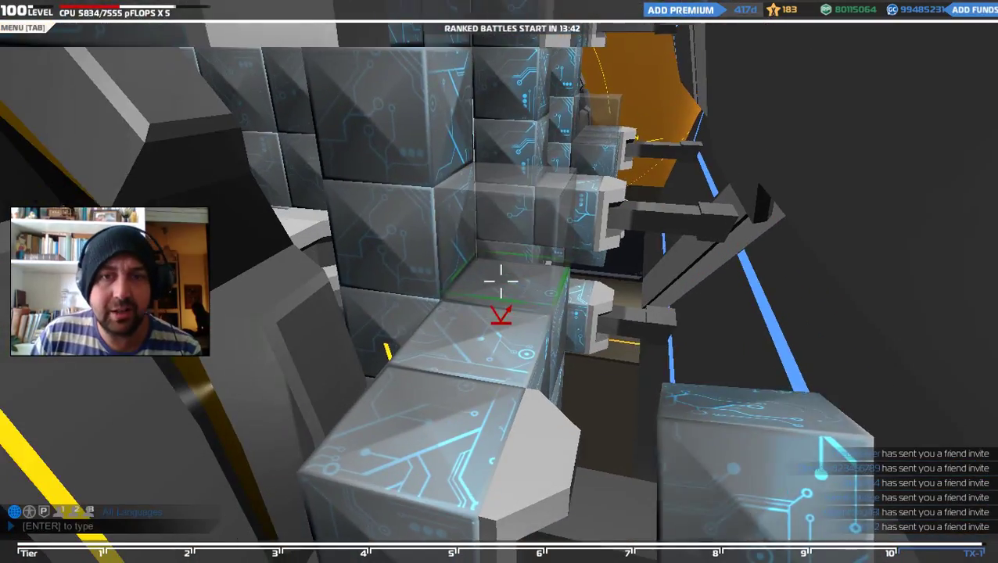
Extend the row of cubes along the inner side of the armor plate's connectors
{"action": "left_click", "coordinate": [501, 280]}
{"action": "left_click", "coordinate": [501, 281]}
{"action": "left_click", "coordinate": [501, 280]}
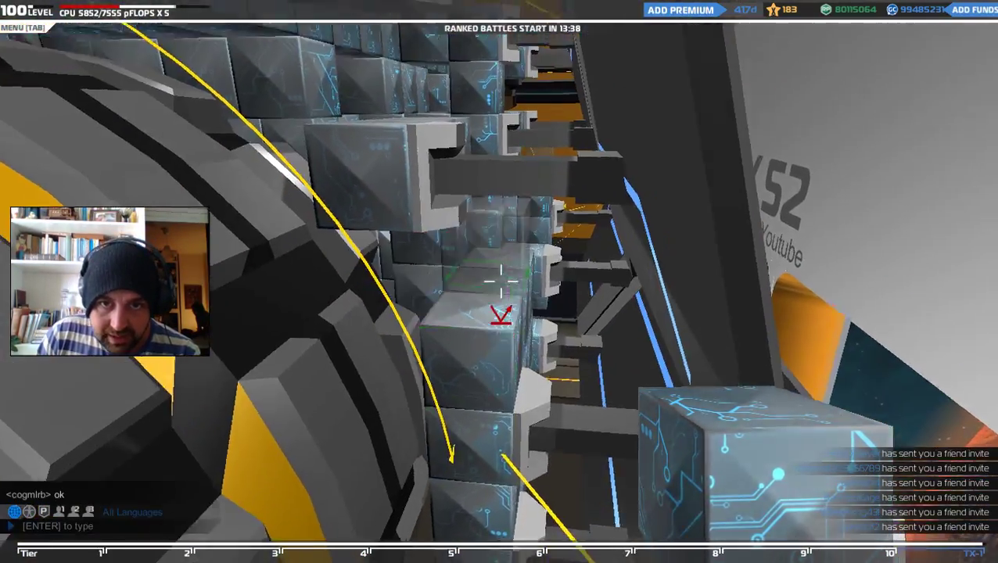
{"action": "left_click", "coordinate": [501, 281]}
{"action": "left_click", "coordinate": [501, 280]}
{"action": "left_click", "coordinate": [500, 280]}
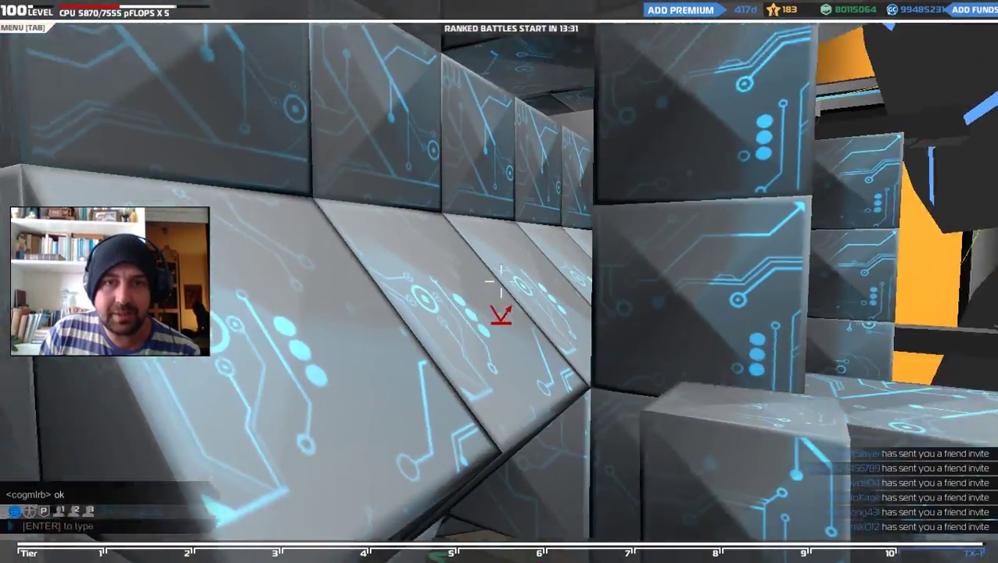
Remove sloped blocks from the frame's inner wall and start filling the gap with full cubes
{"action": "right_click", "coordinate": [500, 281]}
{"action": "right_click", "coordinate": [501, 281]}
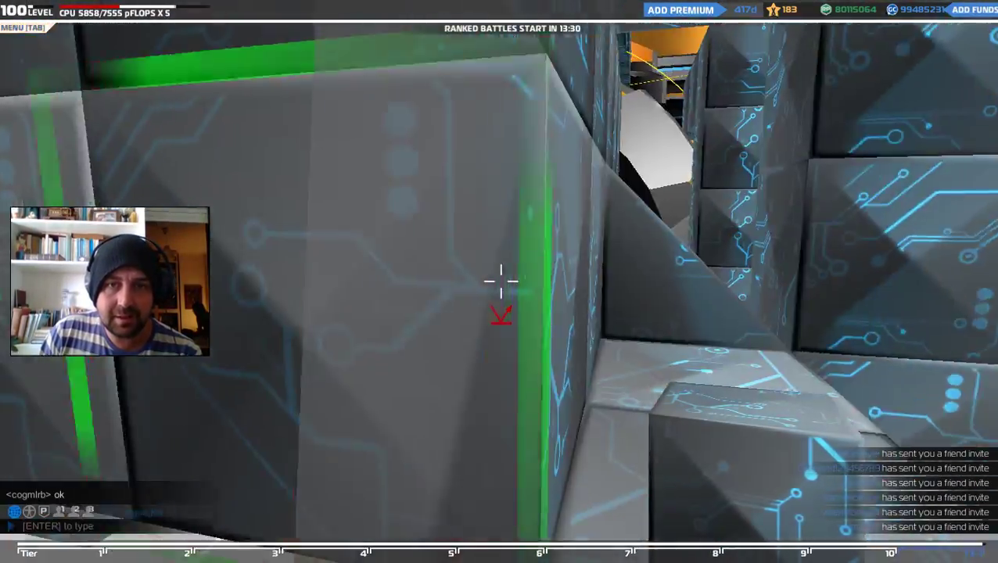
{"action": "right_click", "coordinate": [501, 281]}
{"action": "right_click", "coordinate": [501, 280]}
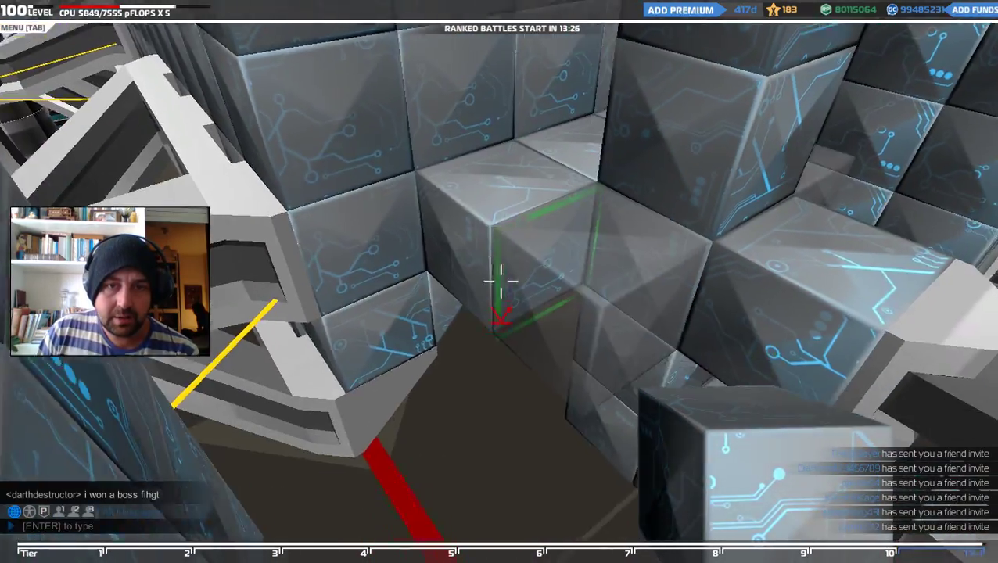
{"action": "left_click", "coordinate": [500, 281]}
{"action": "left_click", "coordinate": [501, 281]}
{"action": "left_click", "coordinate": [501, 281]}
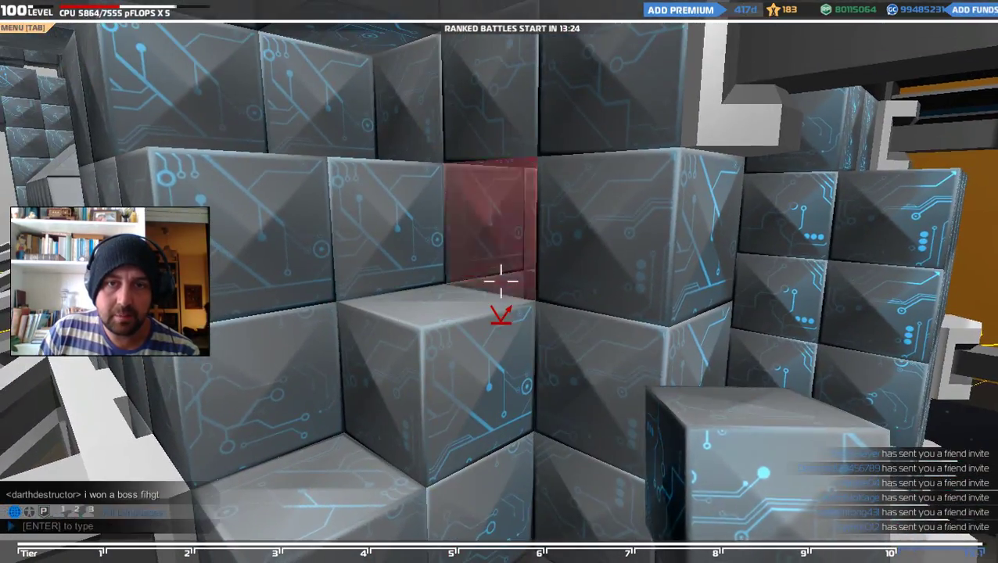
Fill the remaining recesses in the inner wall behind the armor plate connectors with cubes
{"action": "left_click", "coordinate": [501, 281]}
{"action": "left_click", "coordinate": [500, 280]}
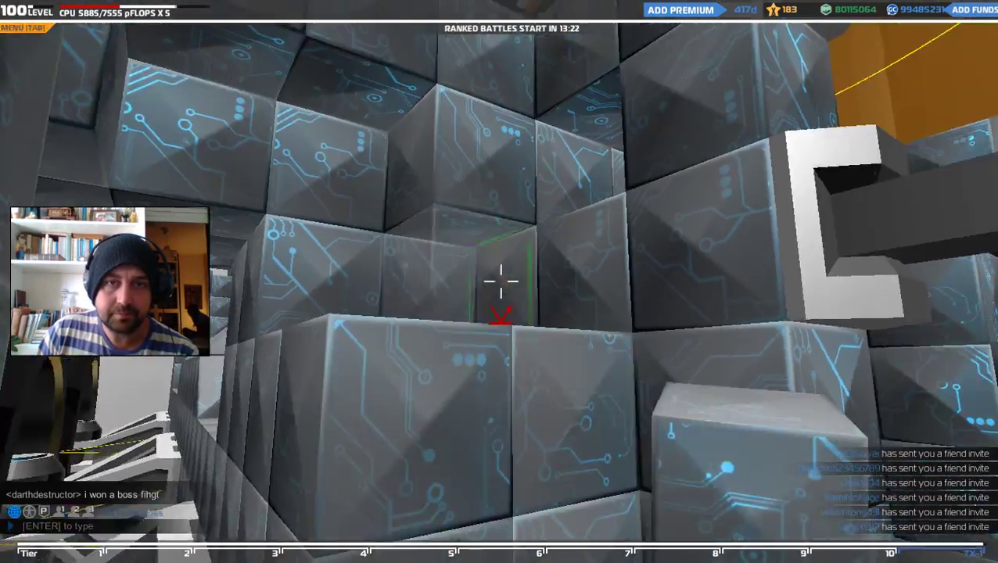
{"action": "left_click", "coordinate": [500, 279]}
{"action": "left_click", "coordinate": [500, 281]}
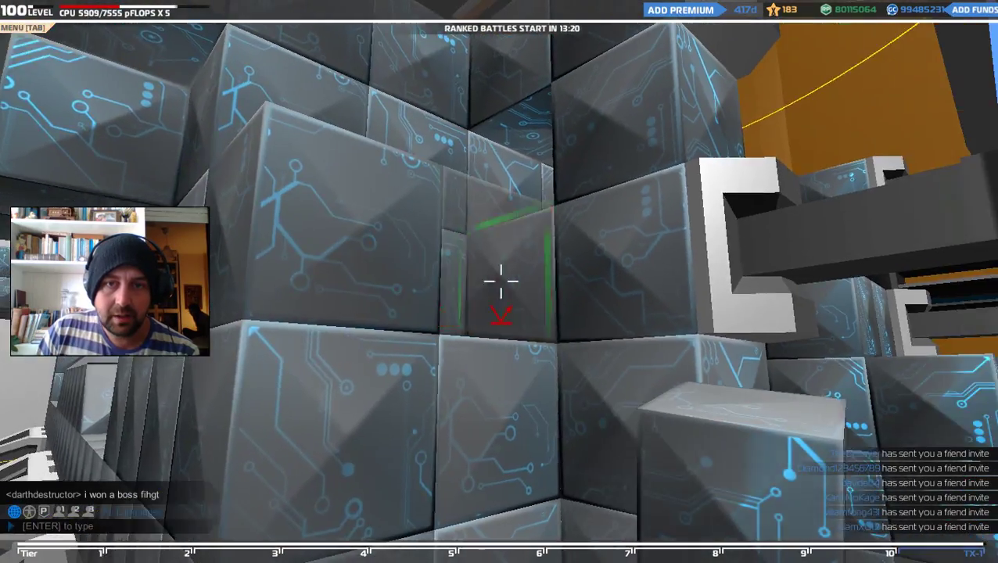
{"action": "left_click", "coordinate": [500, 281]}
{"action": "left_click", "coordinate": [501, 280]}
{"action": "left_click", "coordinate": [500, 281]}
{"action": "left_click", "coordinate": [500, 281]}
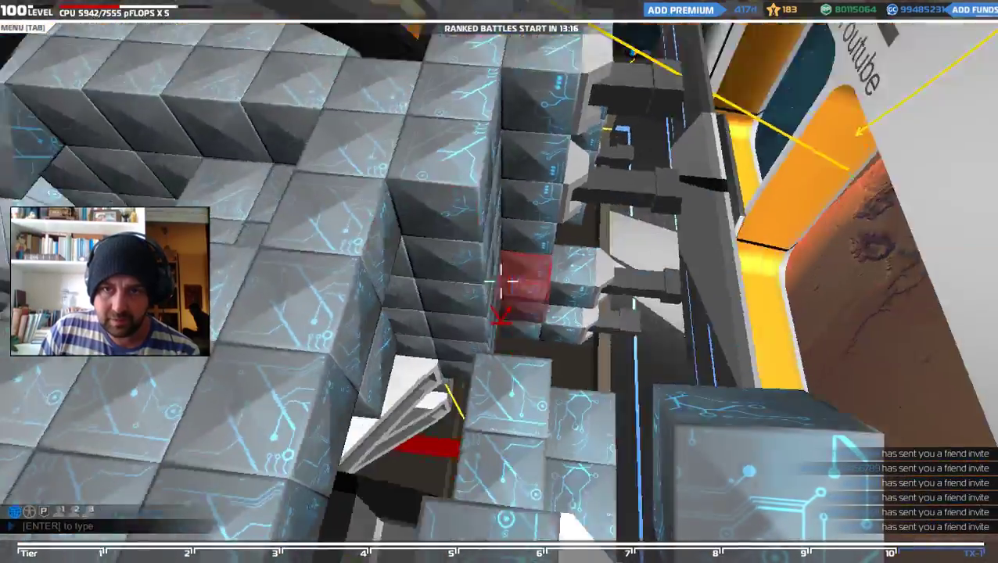
Add cubes to the stacked wall between the inner frame and the side armor plate's connectors
{"action": "key", "text": "w"}
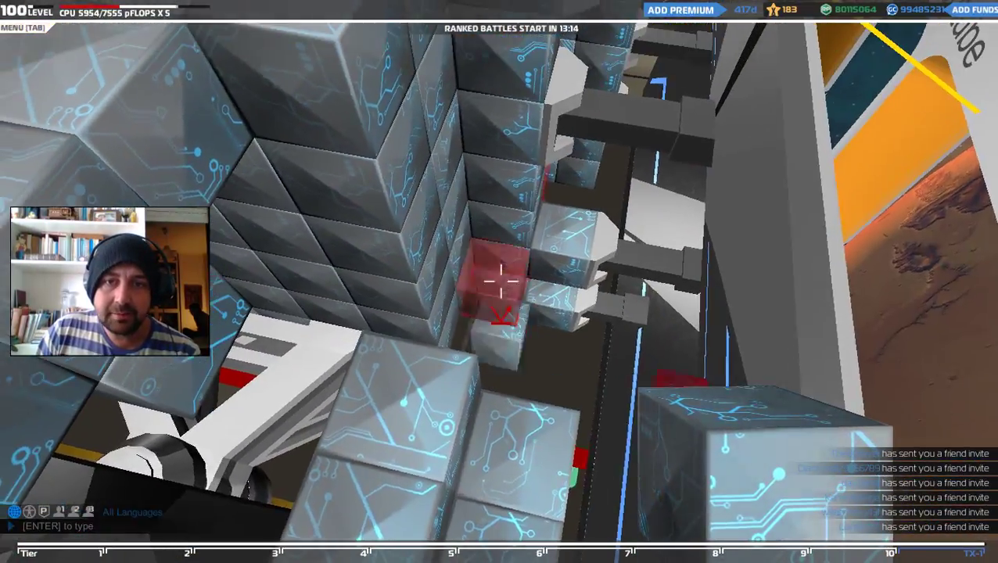
{"action": "left_click", "coordinate": [500, 281]}
{"action": "left_click", "coordinate": [500, 281]}
{"action": "left_click", "coordinate": [501, 281]}
{"action": "left_click", "coordinate": [501, 281]}
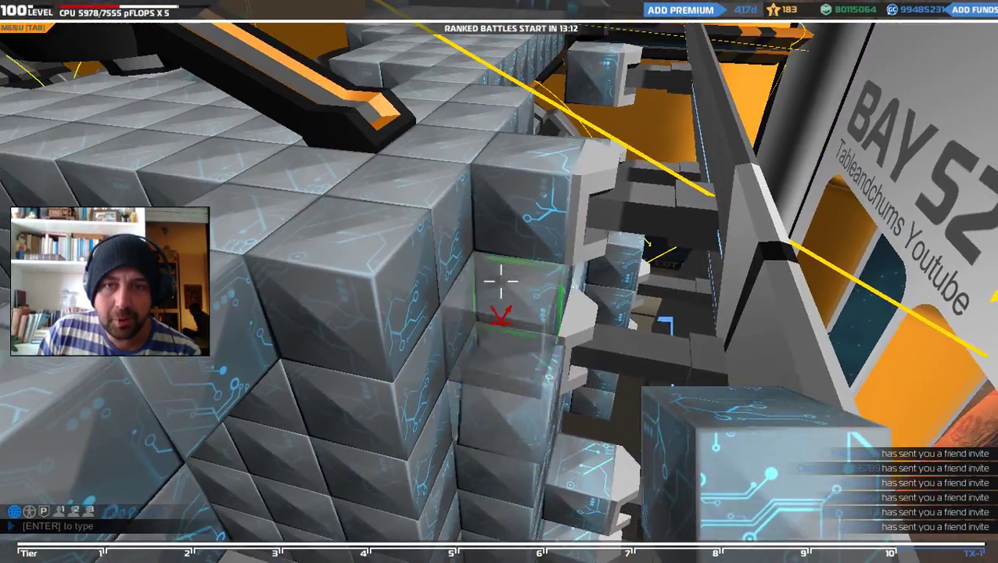
{"action": "left_click", "coordinate": [500, 281]}
{"action": "left_click", "coordinate": [500, 279]}
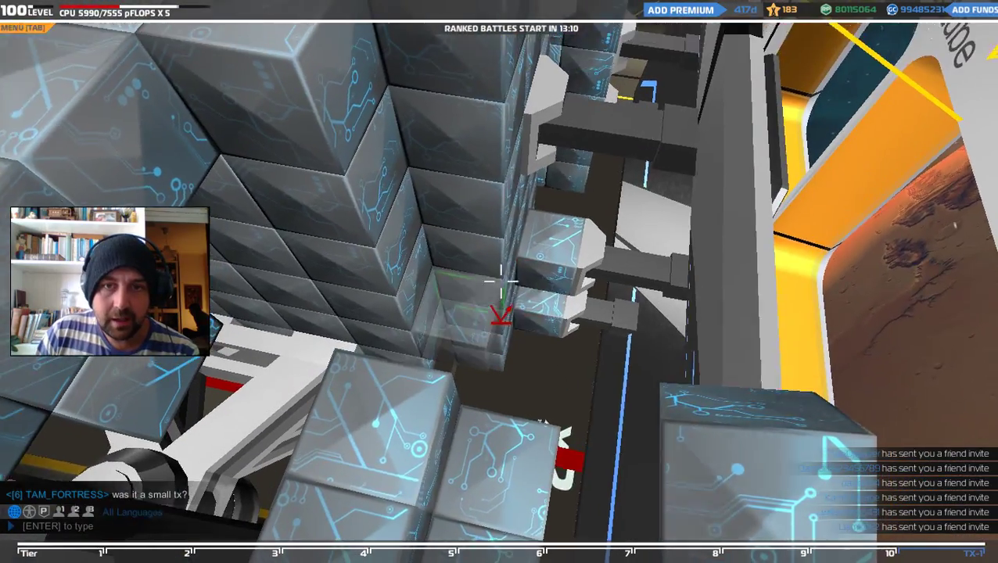
Fill the open column between the stacked wall and the side armor plate's connectors with mirrored cubes
{"action": "left_click", "coordinate": [500, 279]}
{"action": "left_click", "coordinate": [501, 279]}
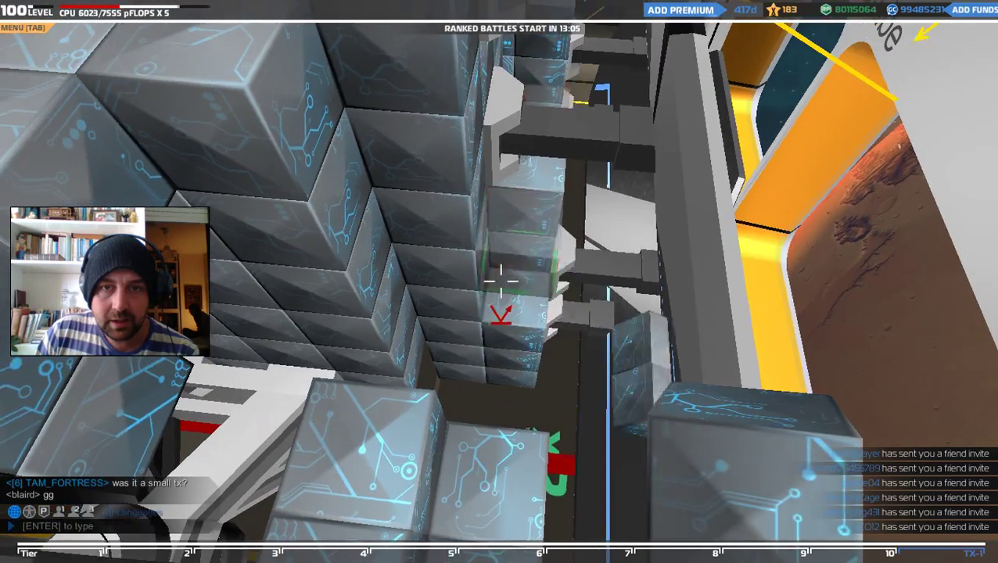
{"action": "left_click", "coordinate": [500, 282]}
{"action": "left_click", "coordinate": [501, 281]}
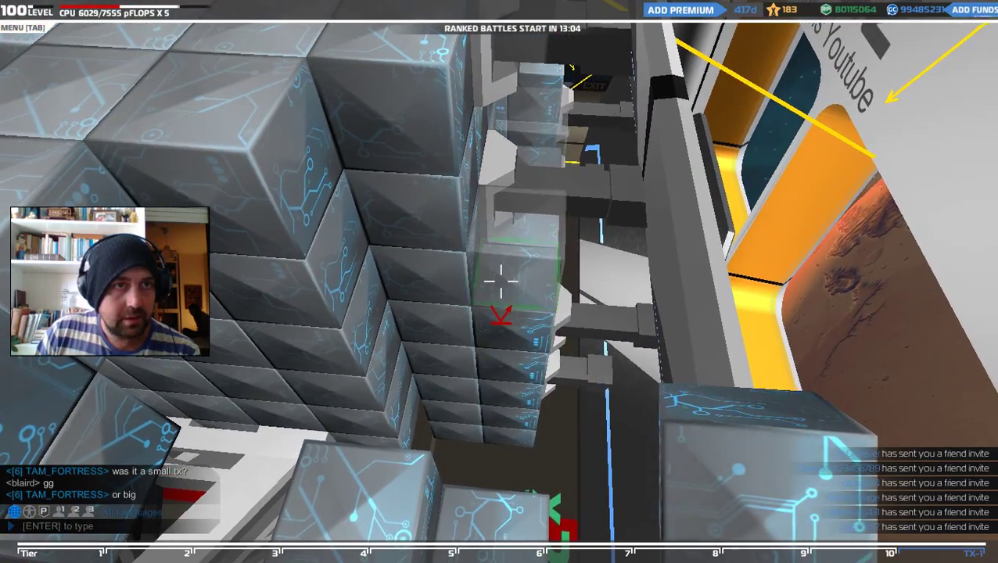
{"action": "left_click", "coordinate": [500, 282]}
{"action": "left_click", "coordinate": [501, 282]}
{"action": "left_click", "coordinate": [500, 282]}
{"action": "left_click", "coordinate": [500, 282]}
{"action": "left_click", "coordinate": [501, 281]}
{"action": "left_click", "coordinate": [501, 281]}
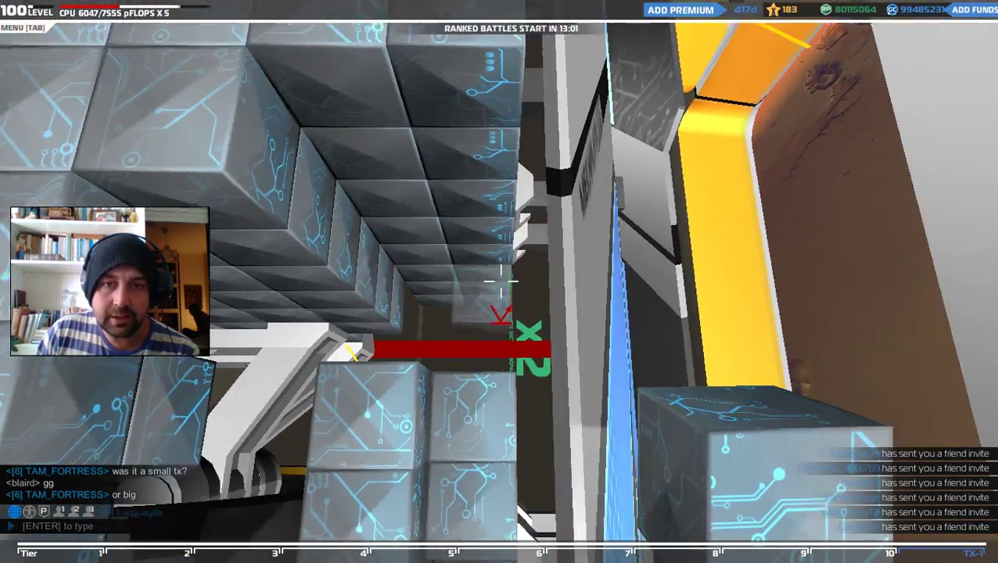
Start filling the inner corner recess between the frame and the connector wall with cubes
{"action": "left_click", "coordinate": [501, 279]}
{"action": "left_click", "coordinate": [501, 279]}
{"action": "left_click", "coordinate": [501, 279]}
{"action": "left_click", "coordinate": [500, 280]}
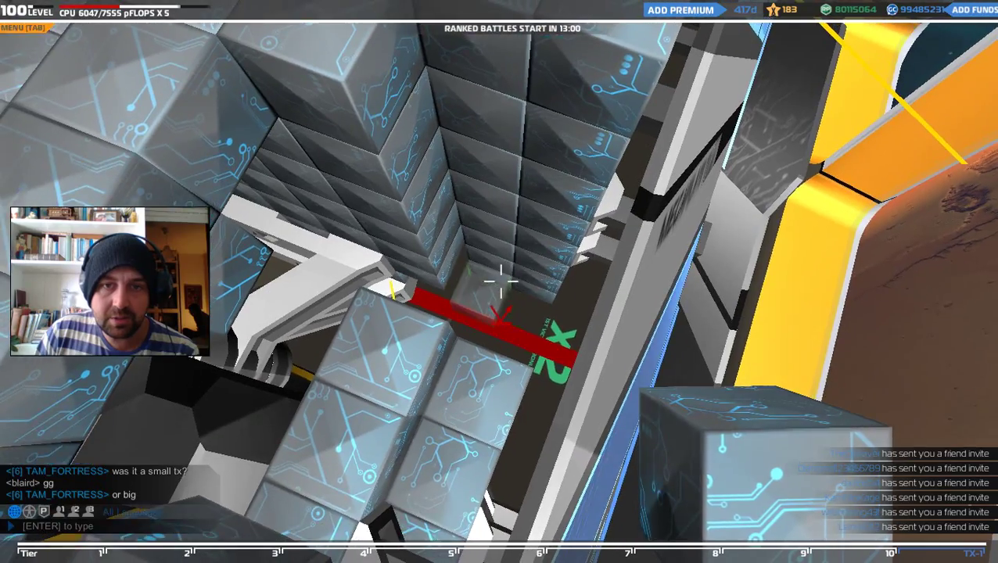
{"action": "left_click", "coordinate": [501, 279]}
{"action": "left_click", "coordinate": [501, 279]}
{"action": "left_click", "coordinate": [501, 279]}
{"action": "left_click", "coordinate": [500, 279]}
{"action": "left_click", "coordinate": [501, 282]}
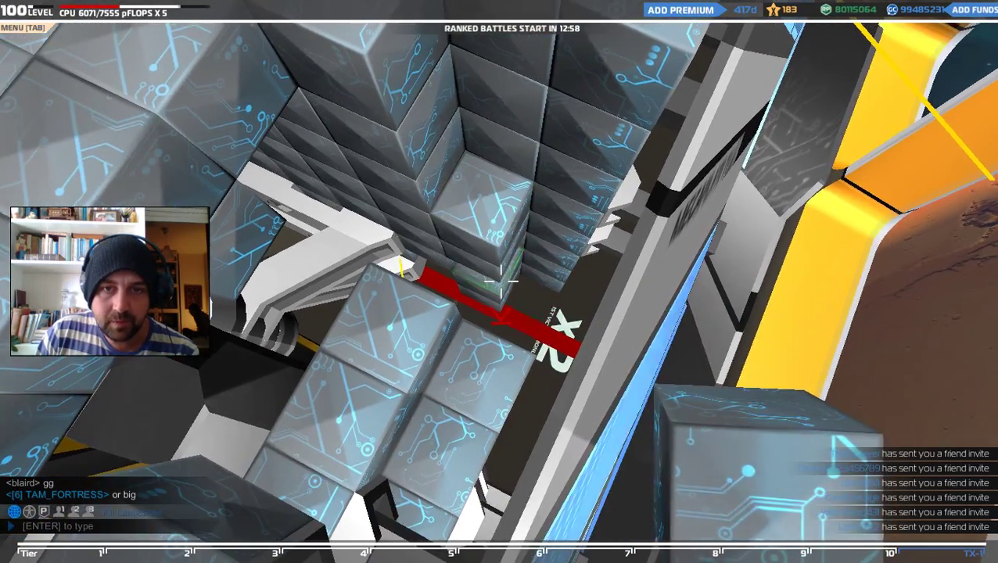
Complete the stack of cubes in the inner corner so it is level with the frame's top surface
{"action": "left_click", "coordinate": [501, 282]}
{"action": "left_click", "coordinate": [500, 282]}
{"action": "left_click", "coordinate": [500, 281]}
{"action": "left_click", "coordinate": [500, 281]}
{"action": "left_click", "coordinate": [500, 281]}
{"action": "left_click", "coordinate": [500, 282]}
{"action": "left_click", "coordinate": [501, 282]}
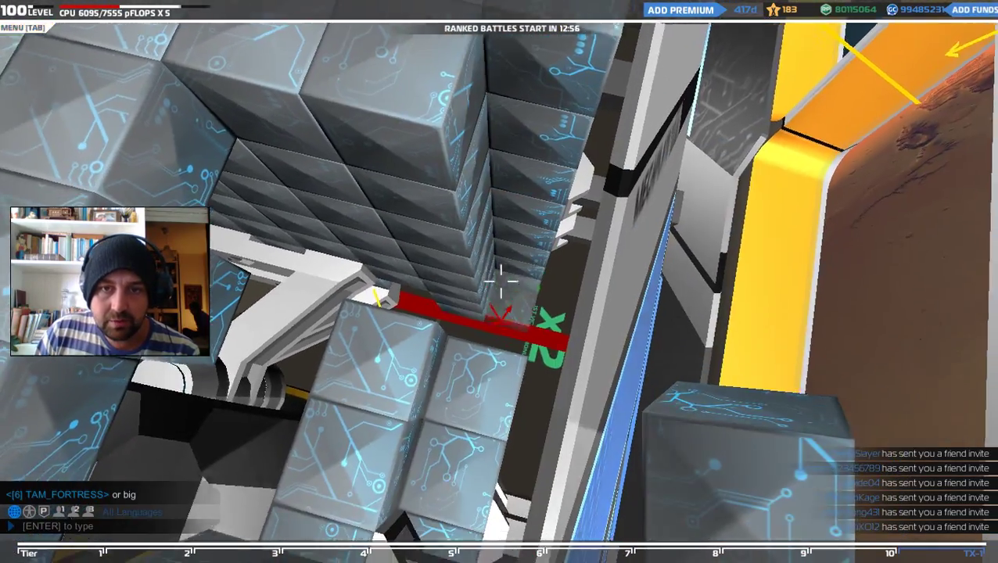
Build the neighboring column of cubes against the corner stack, on the side facing the armor plate
{"action": "left_click", "coordinate": [500, 282]}
{"action": "left_click", "coordinate": [501, 281]}
{"action": "left_click", "coordinate": [500, 279]}
{"action": "left_click", "coordinate": [500, 280]}
{"action": "left_click", "coordinate": [501, 280]}
{"action": "left_click", "coordinate": [500, 279]}
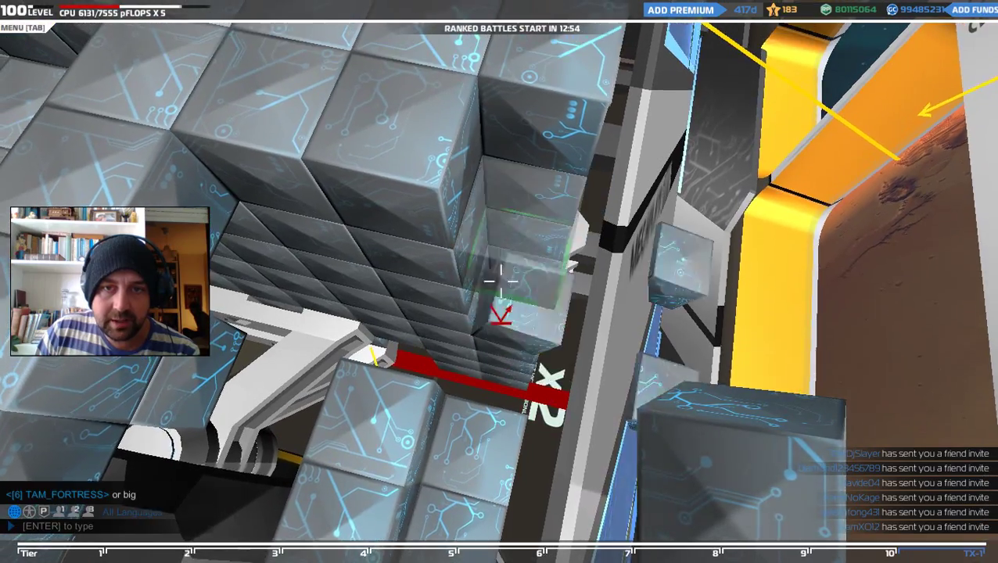
{"action": "left_click", "coordinate": [501, 279]}
{"action": "left_click", "coordinate": [500, 279]}
{"action": "left_click", "coordinate": [500, 279]}
{"action": "left_click", "coordinate": [501, 279]}
{"action": "key", "text": "shift"}
{"action": "key", "text": "w"}
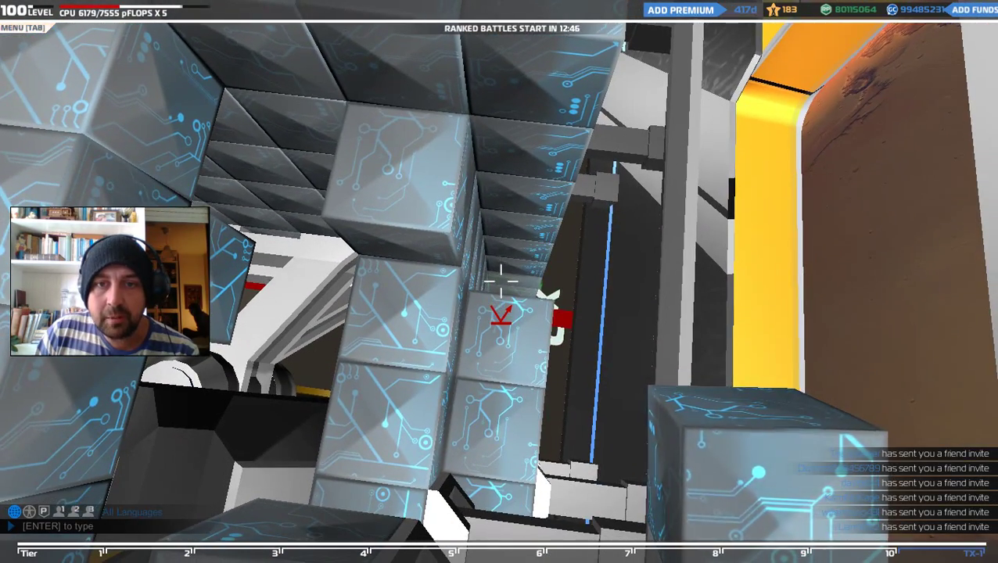
Fill the remaining recess between the corner stack and the two-wide row of cubes near the armor plate
{"action": "left_click", "coordinate": [501, 282]}
{"action": "left_click", "coordinate": [500, 282]}
{"action": "left_click", "coordinate": [500, 281]}
{"action": "left_click", "coordinate": [500, 282]}
{"action": "left_click", "coordinate": [501, 282]}
{"action": "left_click", "coordinate": [501, 281]}
{"action": "left_click", "coordinate": [500, 282]}
{"action": "left_click", "coordinate": [500, 281]}
{"action": "left_click", "coordinate": [501, 282]}
{"action": "left_click", "coordinate": [500, 281]}
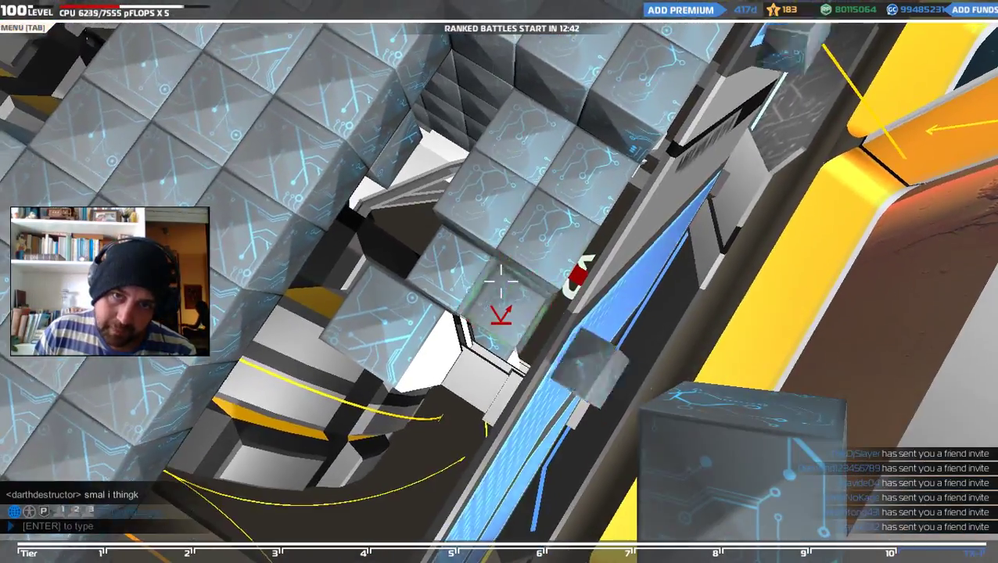
{"action": "left_click", "coordinate": [501, 281]}
{"action": "left_click", "coordinate": [500, 282]}
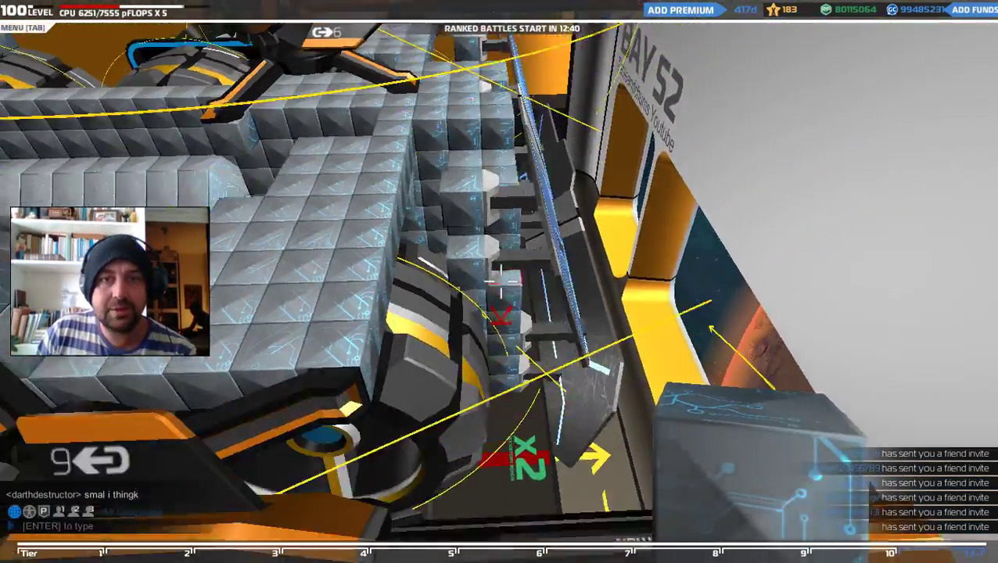
Add cubes down the column beside the wheel, behind the end connectors of the armor plate
{"action": "left_click", "coordinate": [500, 282]}
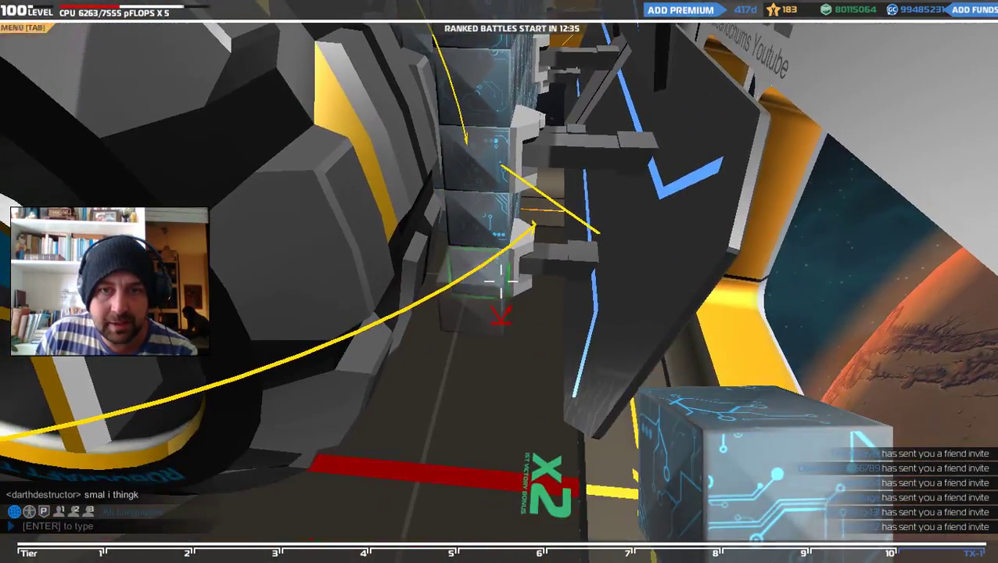
{"action": "left_click", "coordinate": [500, 282]}
{"action": "left_click", "coordinate": [500, 282]}
{"action": "left_click", "coordinate": [500, 281]}
{"action": "left_click", "coordinate": [501, 282]}
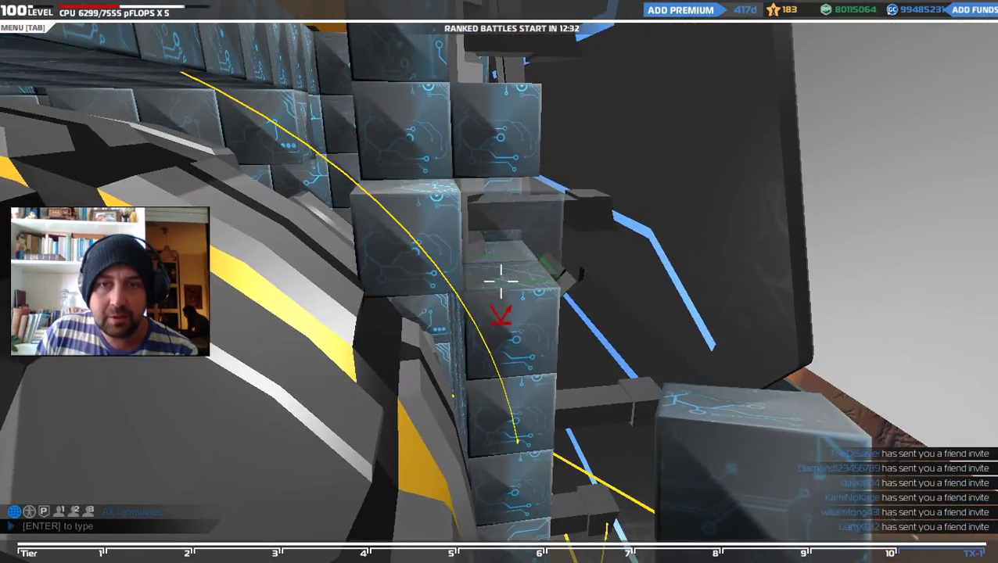
Stack cubes around the upper end connector beside the wheel up to the deck's level
{"action": "left_click", "coordinate": [500, 282]}
{"action": "left_click", "coordinate": [500, 281]}
{"action": "left_click", "coordinate": [500, 281]}
{"action": "left_click", "coordinate": [500, 282]}
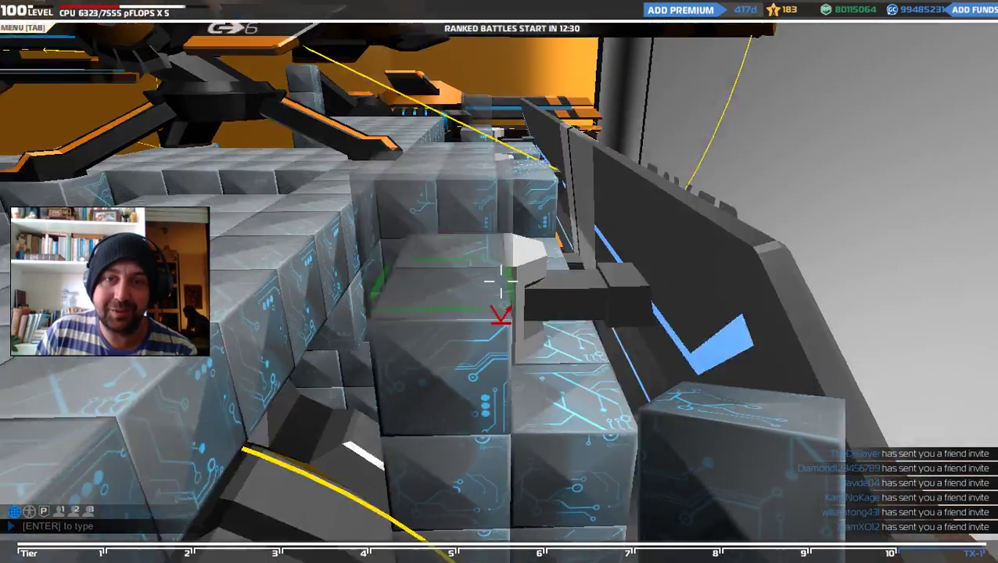
{"action": "left_click", "coordinate": [500, 282]}
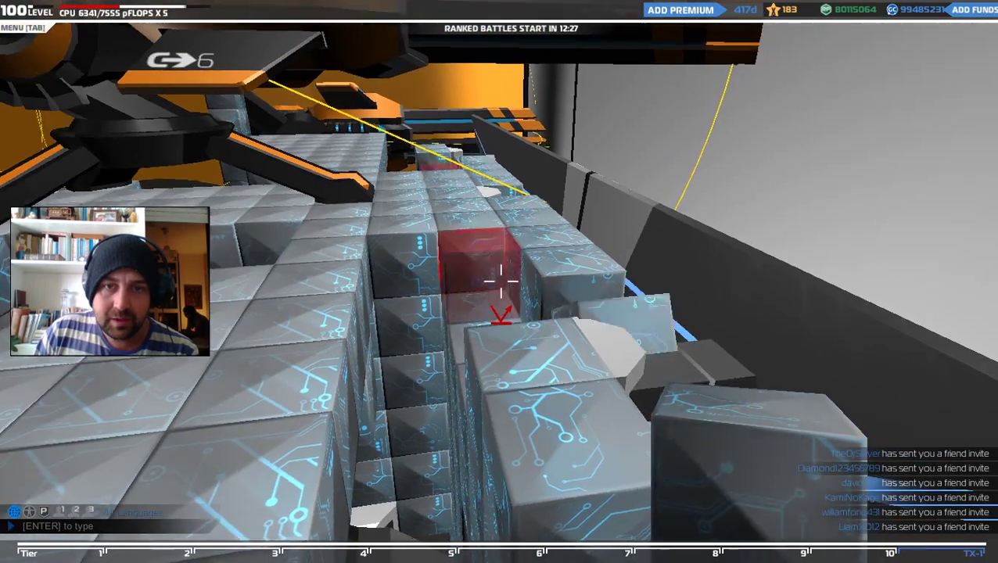
Fill the lower levels of the narrow trench between the deck and the connector wall with cubes
{"action": "left_click", "coordinate": [501, 281]}
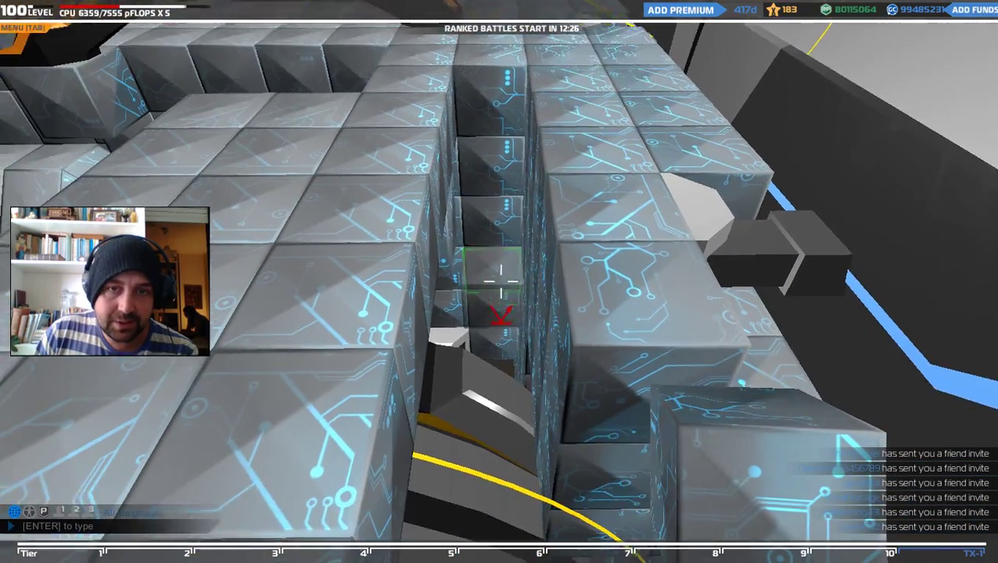
{"action": "left_click", "coordinate": [501, 282]}
{"action": "left_click", "coordinate": [500, 281]}
{"action": "left_click", "coordinate": [501, 282]}
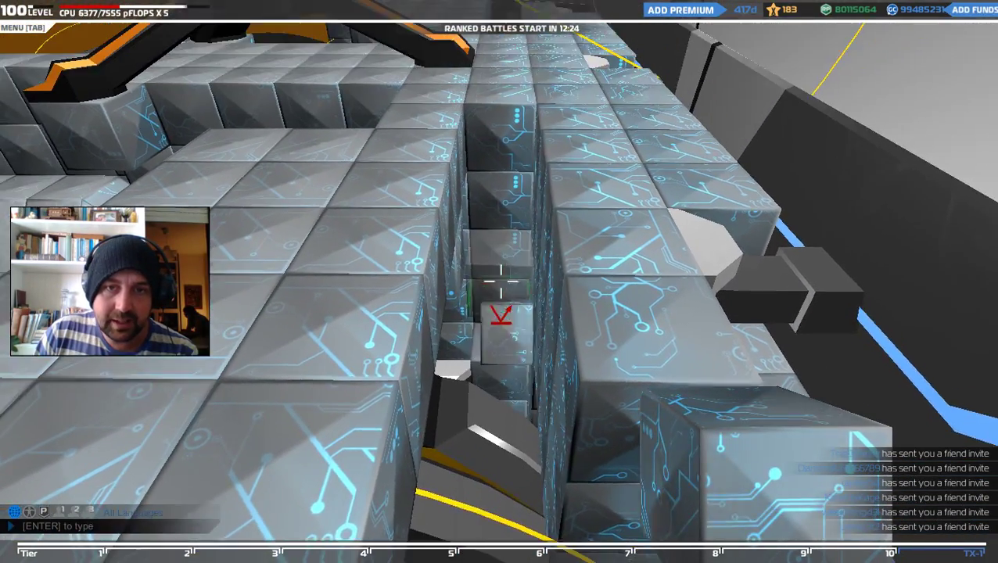
{"action": "left_click", "coordinate": [500, 281]}
{"action": "left_click", "coordinate": [501, 281]}
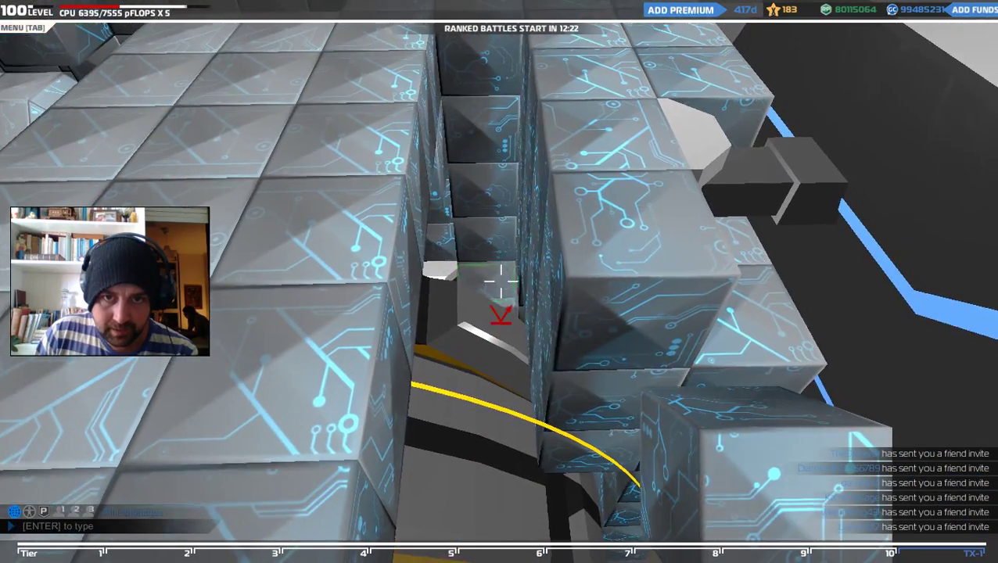
Fill the trench's upper levels with cubes, flush with the deck and up to the wheel
{"action": "left_click", "coordinate": [500, 282]}
{"action": "left_click", "coordinate": [501, 282]}
{"action": "left_click", "coordinate": [500, 281]}
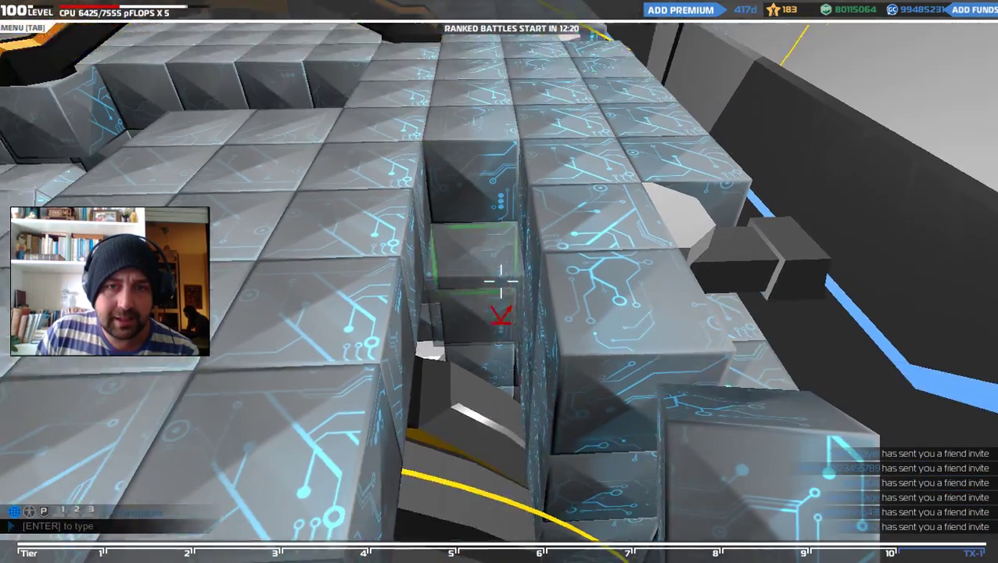
{"action": "left_click", "coordinate": [500, 281]}
{"action": "left_click", "coordinate": [500, 282]}
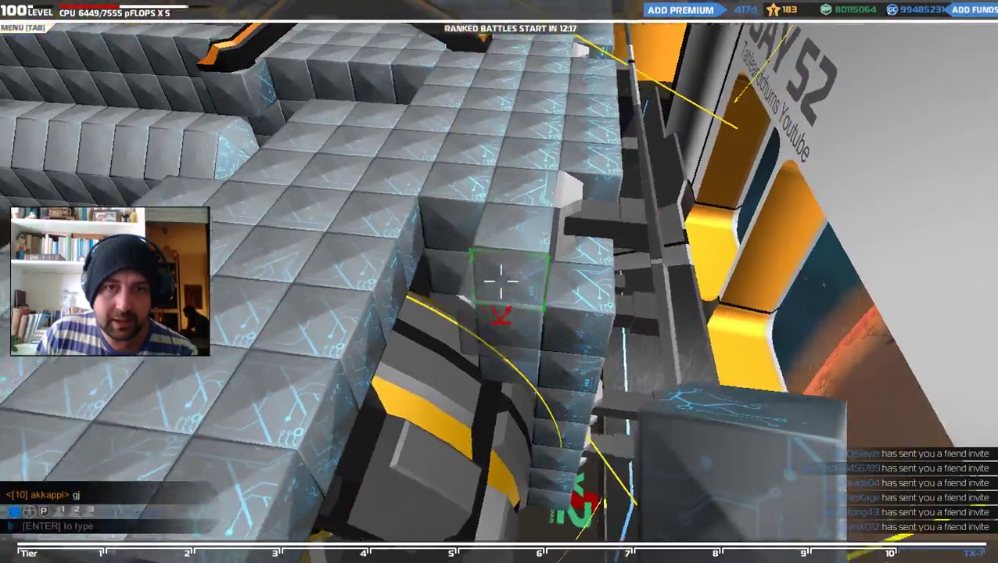
{"action": "left_click", "coordinate": [500, 281]}
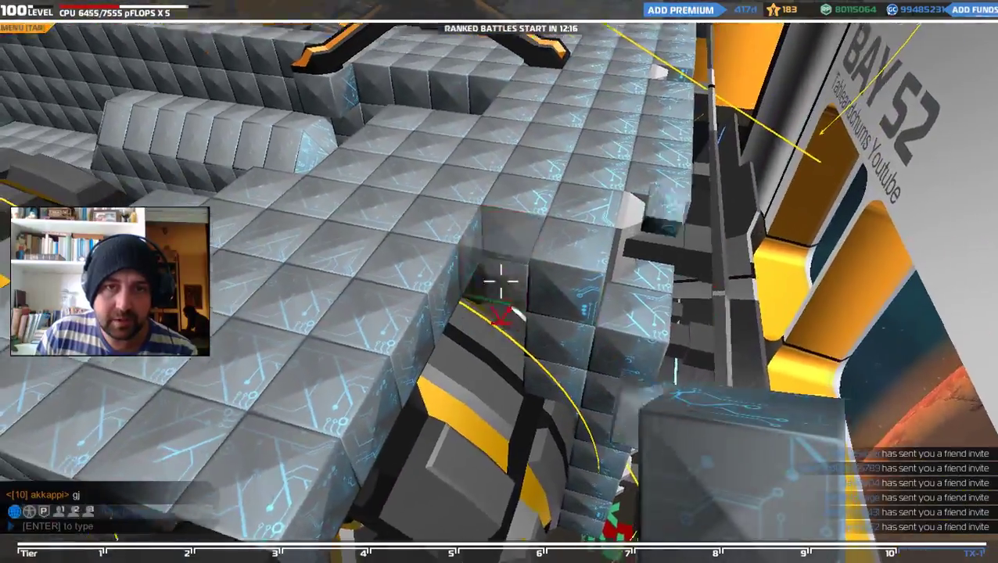
{"action": "left_click", "coordinate": [500, 282]}
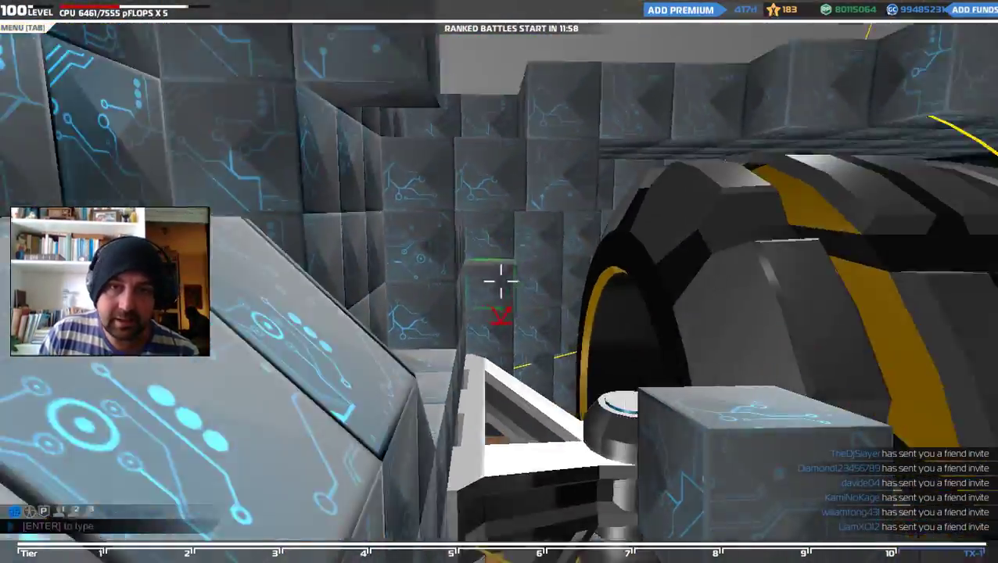
Widen the ledge above the wheel strut with a row of cubes along the central wall
{"action": "left_click", "coordinate": [501, 282]}
{"action": "left_click", "coordinate": [501, 282]}
{"action": "left_click", "coordinate": [501, 282]}
{"action": "left_click", "coordinate": [501, 281]}
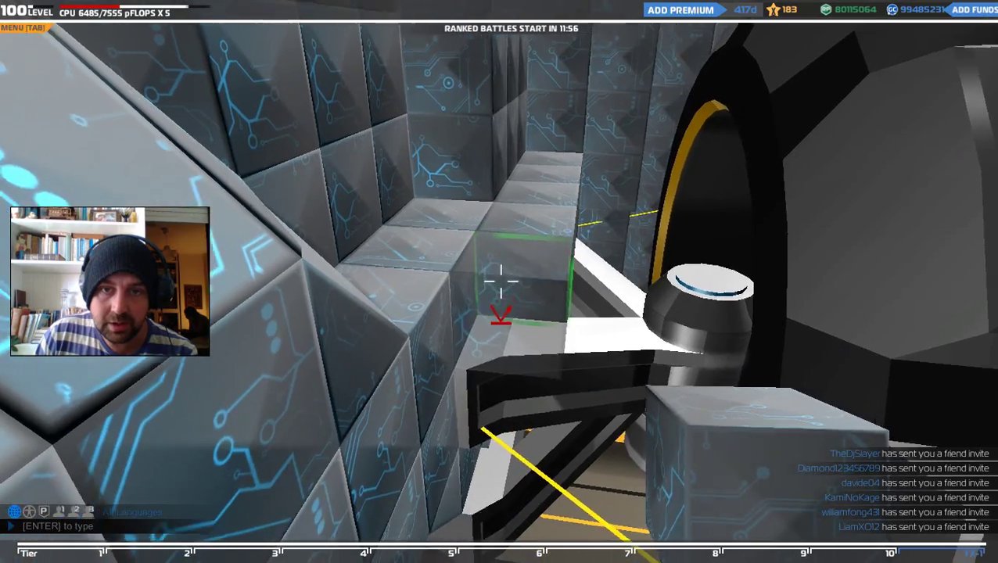
{"action": "left_click", "coordinate": [500, 282]}
{"action": "left_click", "coordinate": [500, 280]}
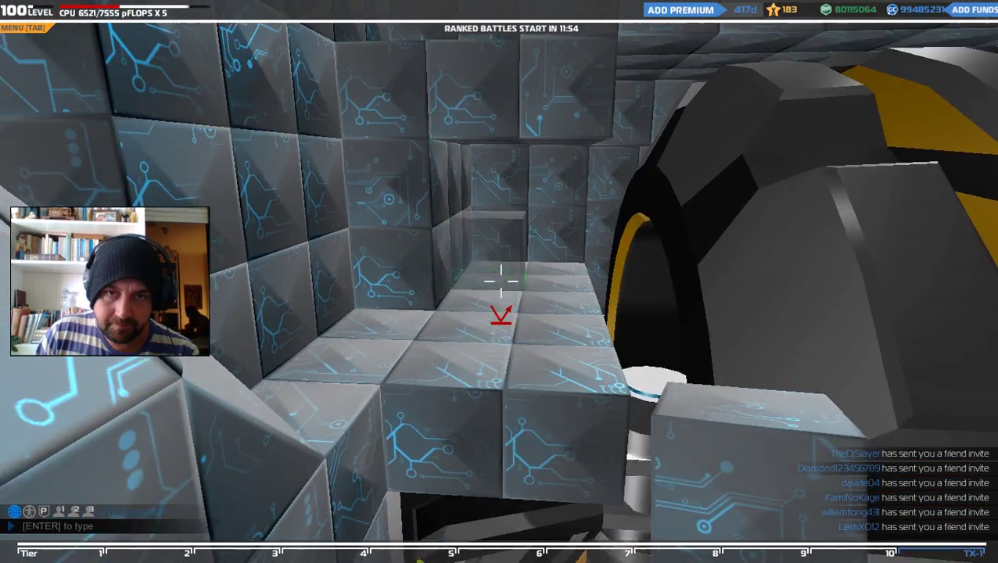
Stack a second layer of cubes on the ledge above the wheel strut
{"action": "left_click", "coordinate": [500, 281]}
{"action": "left_click", "coordinate": [500, 282]}
{"action": "left_click", "coordinate": [501, 282]}
{"action": "left_click", "coordinate": [501, 282]}
{"action": "left_click", "coordinate": [500, 281]}
{"action": "left_click", "coordinate": [500, 282]}
{"action": "left_click", "coordinate": [500, 282]}
{"action": "left_click", "coordinate": [500, 281]}
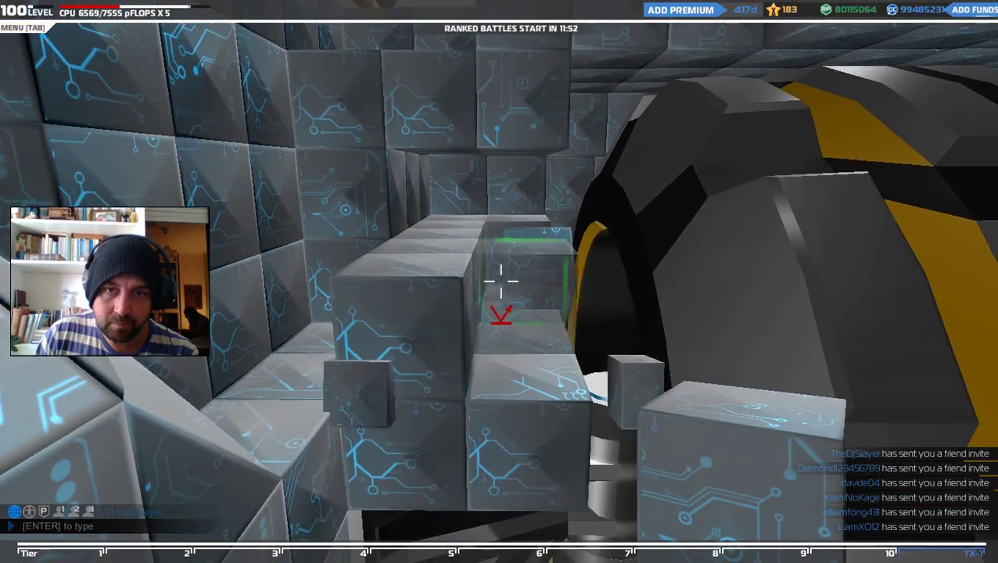
{"action": "left_click", "coordinate": [501, 280]}
{"action": "left_click", "coordinate": [500, 280]}
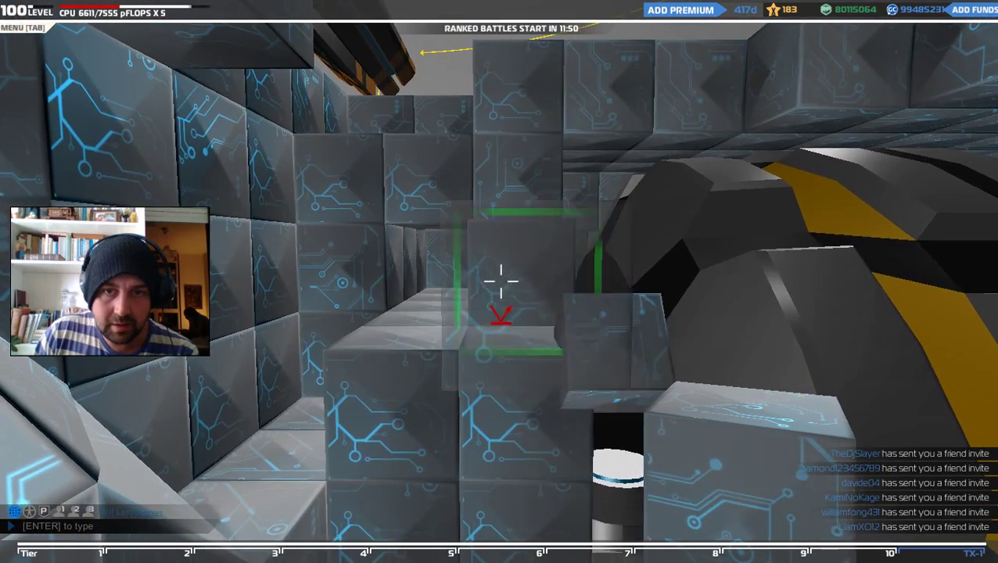
Add a third layer of cubes on top of the ledge beside the wheel
{"action": "left_click", "coordinate": [500, 282]}
{"action": "left_click", "coordinate": [500, 281]}
{"action": "left_click", "coordinate": [500, 281]}
{"action": "left_click", "coordinate": [500, 282]}
{"action": "left_click", "coordinate": [500, 282]}
{"action": "left_click", "coordinate": [500, 282]}
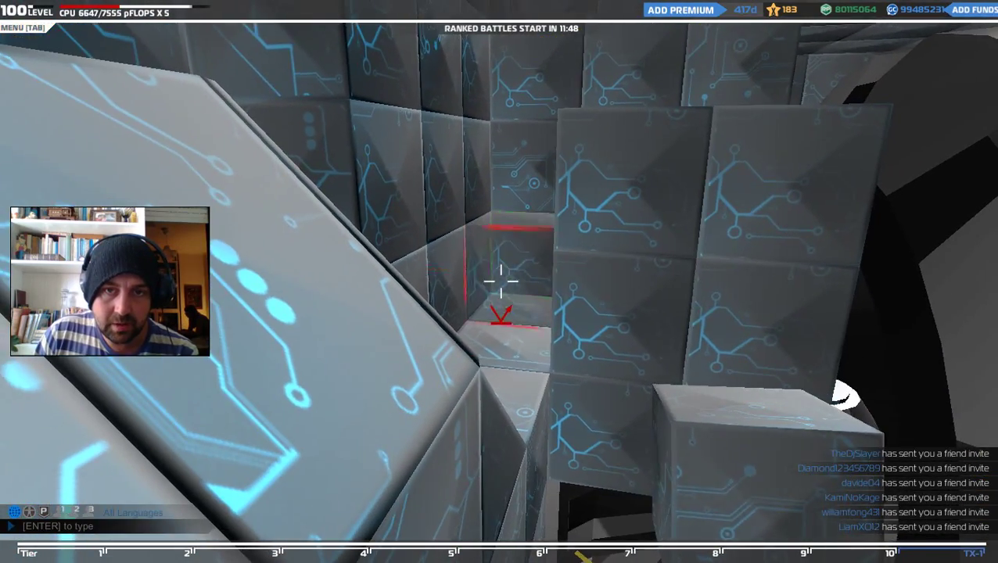
Replace the sloped blocks at the central wall's corner with full cubes and fill the gap behind the ledge
{"action": "left_click", "coordinate": [500, 282]}
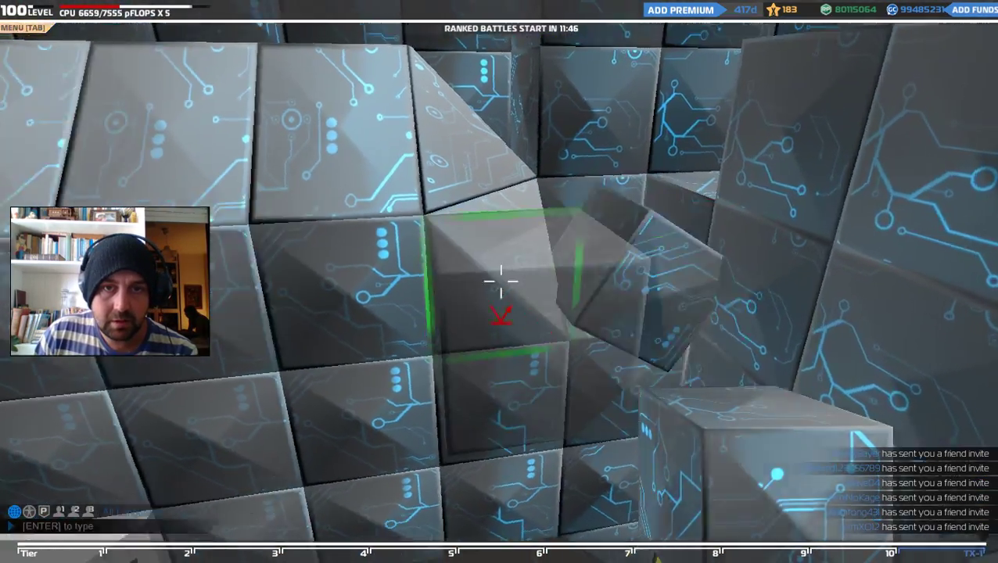
{"action": "right_click", "coordinate": [501, 280]}
{"action": "right_click", "coordinate": [501, 280]}
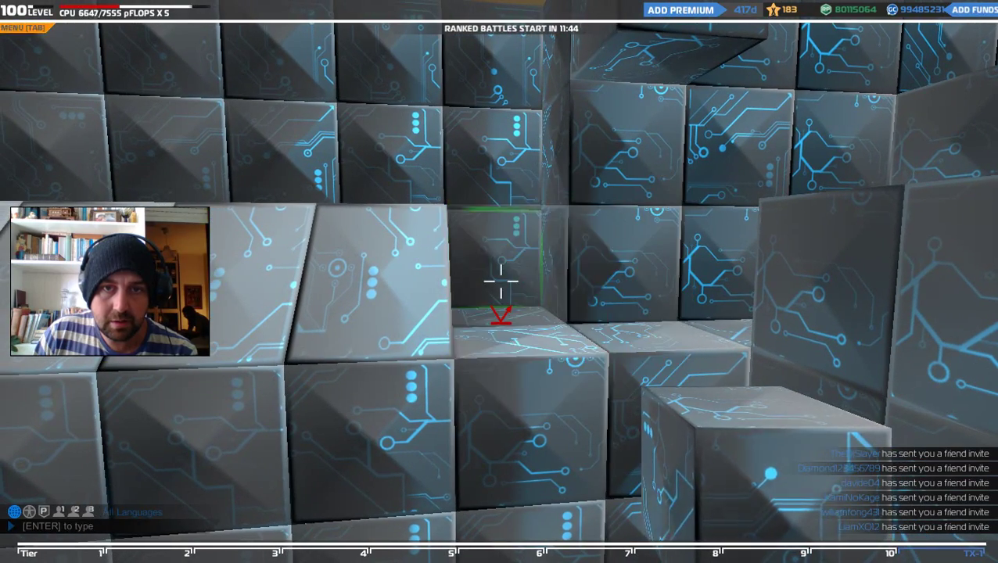
{"action": "left_click", "coordinate": [501, 281]}
{"action": "left_click", "coordinate": [501, 282]}
{"action": "left_click", "coordinate": [501, 282]}
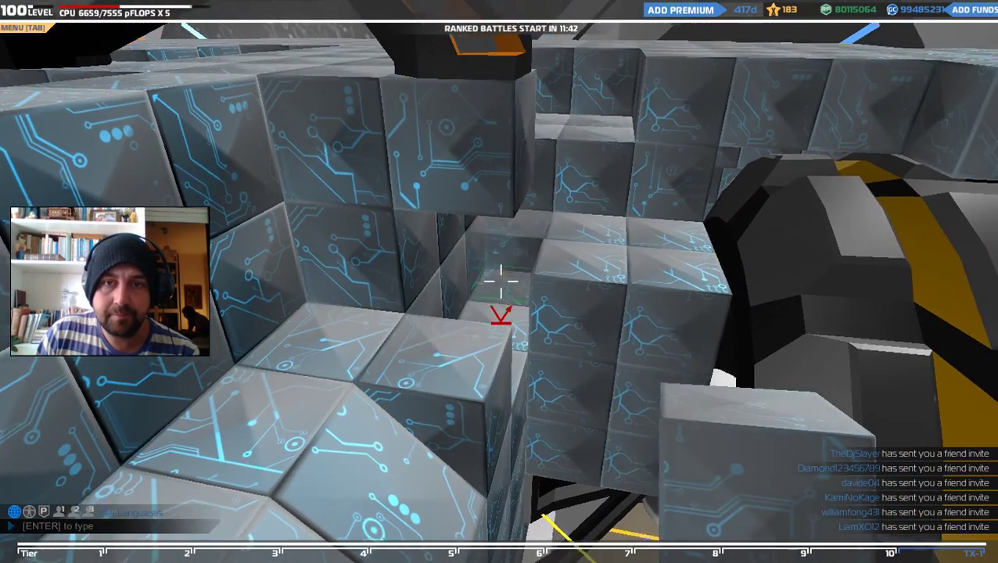
{"action": "left_click", "coordinate": [501, 281]}
{"action": "key", "text": "s"}
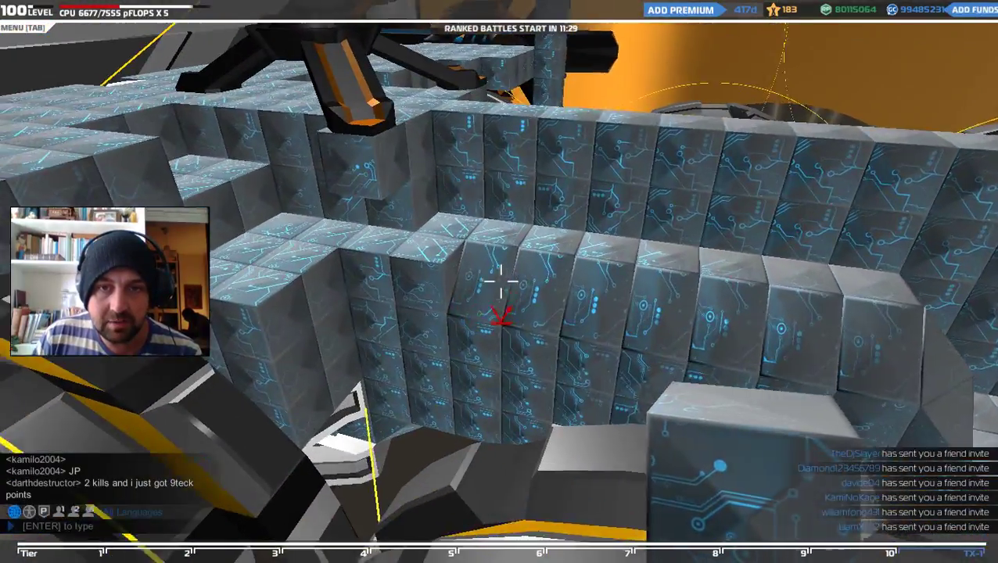
Remove the row of sloped blocks along the central wall's edge, including the sloped end pieces
{"action": "right_click", "coordinate": [501, 282]}
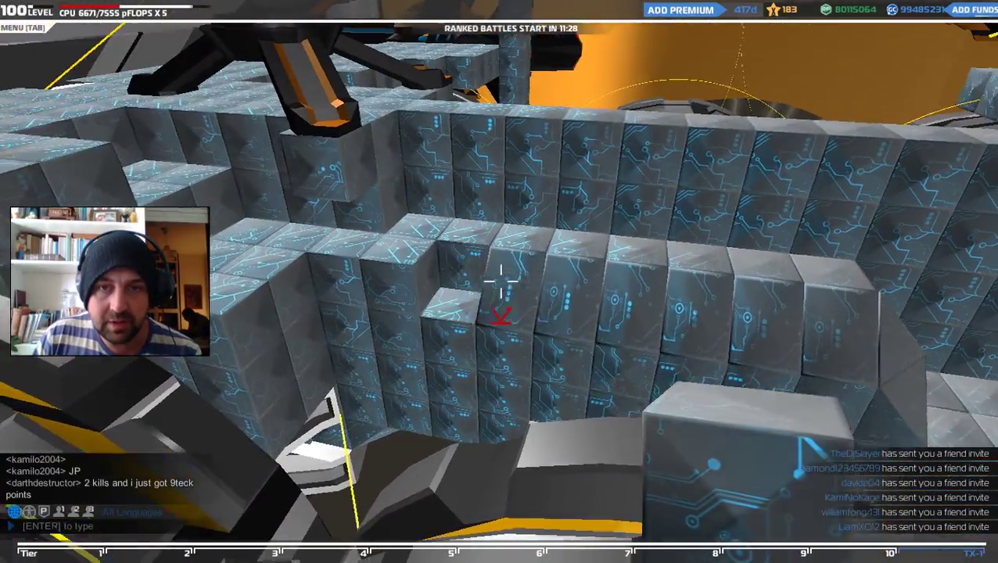
{"action": "right_click", "coordinate": [500, 281]}
{"action": "right_click", "coordinate": [500, 282]}
{"action": "right_click", "coordinate": [501, 282]}
{"action": "right_click", "coordinate": [501, 281]}
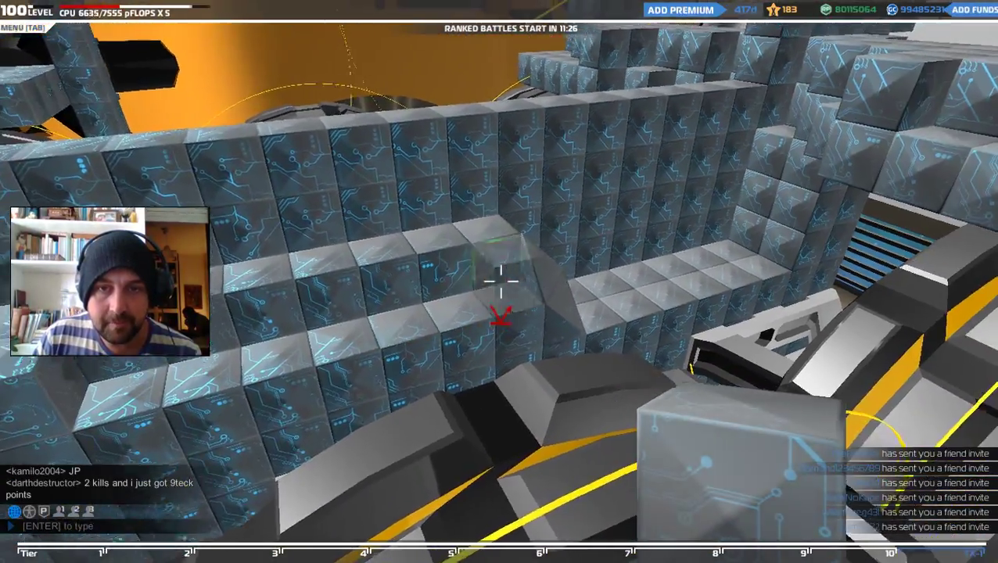
{"action": "right_click", "coordinate": [500, 282]}
{"action": "right_click", "coordinate": [500, 280]}
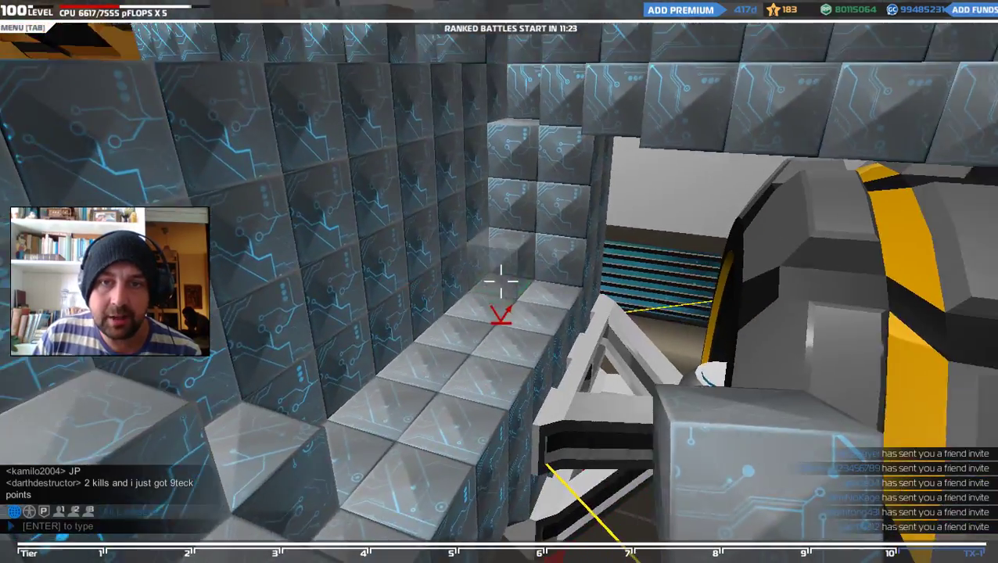
Lay a two-wide layer of cubes along the ledge beside the central wall
{"action": "left_click", "coordinate": [501, 280]}
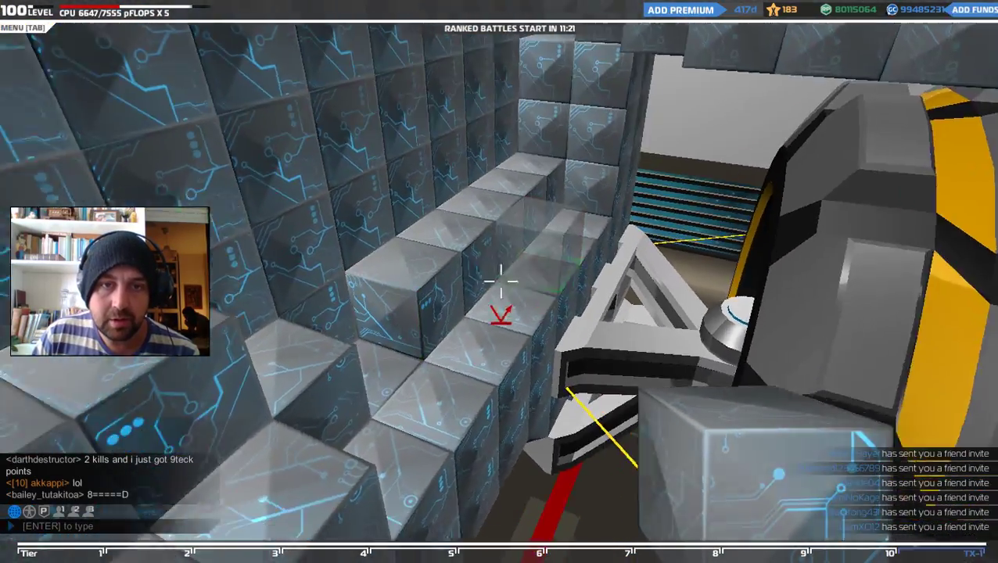
{"action": "left_click", "coordinate": [500, 282]}
{"action": "left_click", "coordinate": [501, 281]}
{"action": "left_click", "coordinate": [501, 282]}
{"action": "left_click", "coordinate": [500, 280]}
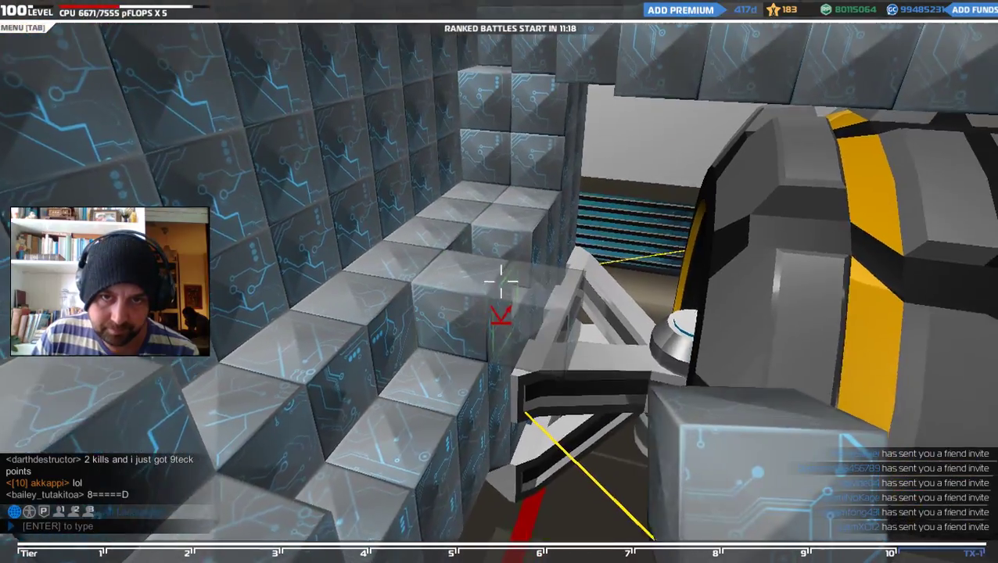
{"action": "left_click", "coordinate": [501, 281]}
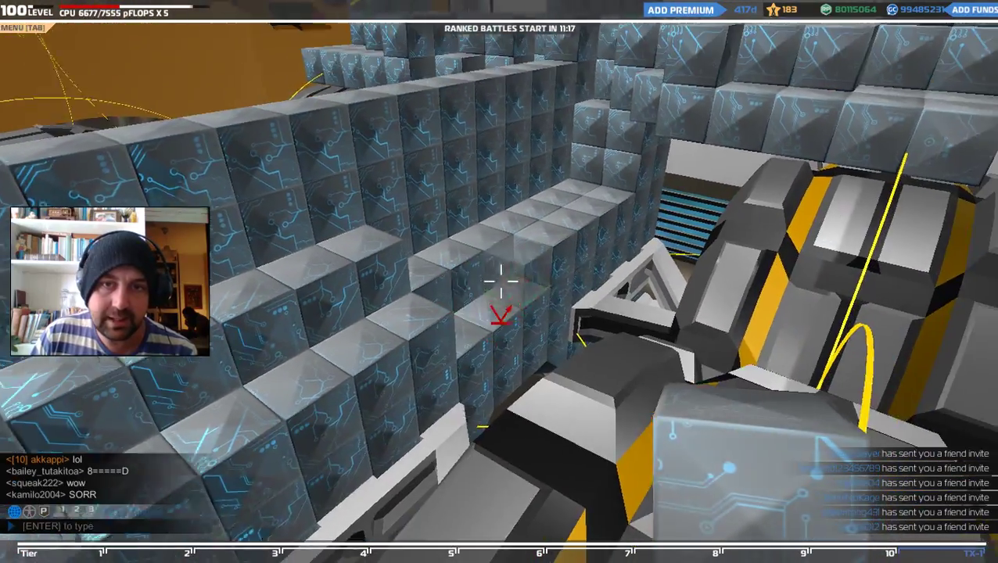
Stack the next two-wide layer of cubes on the ledge, from its front end towards the middle
{"action": "left_click", "coordinate": [501, 281]}
{"action": "left_click", "coordinate": [500, 280]}
{"action": "left_click", "coordinate": [501, 280]}
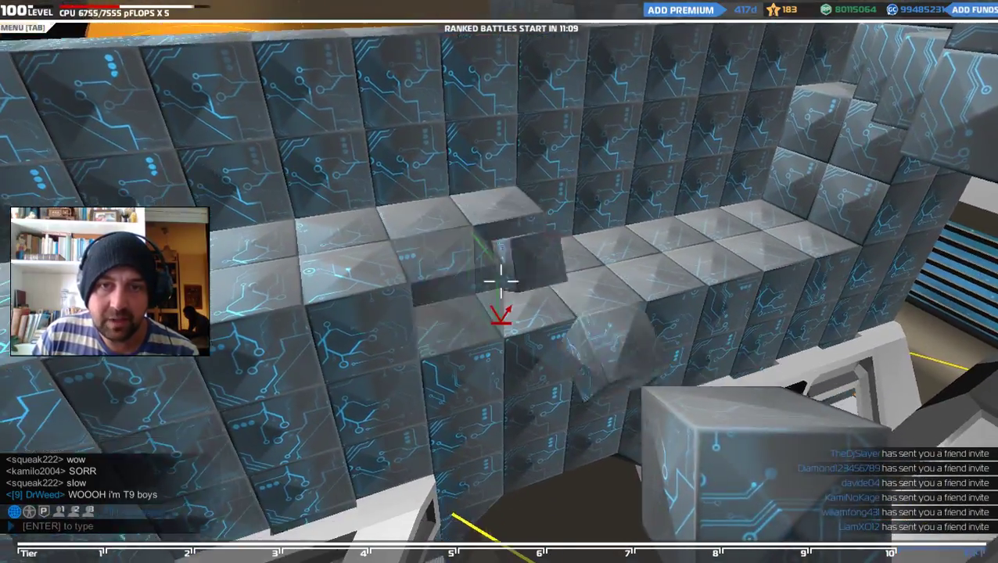
{"action": "left_click", "coordinate": [501, 282]}
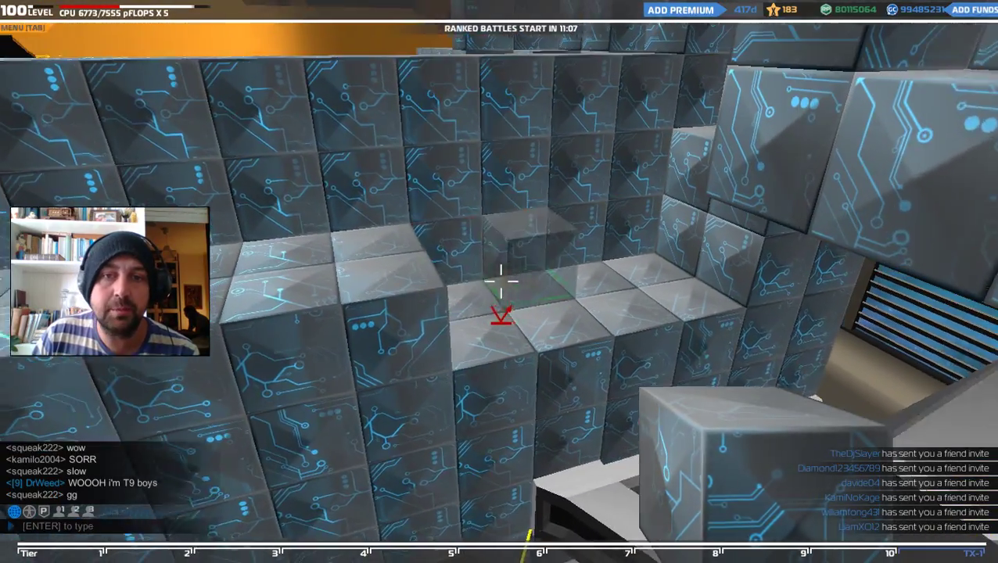
{"action": "left_click", "coordinate": [500, 281]}
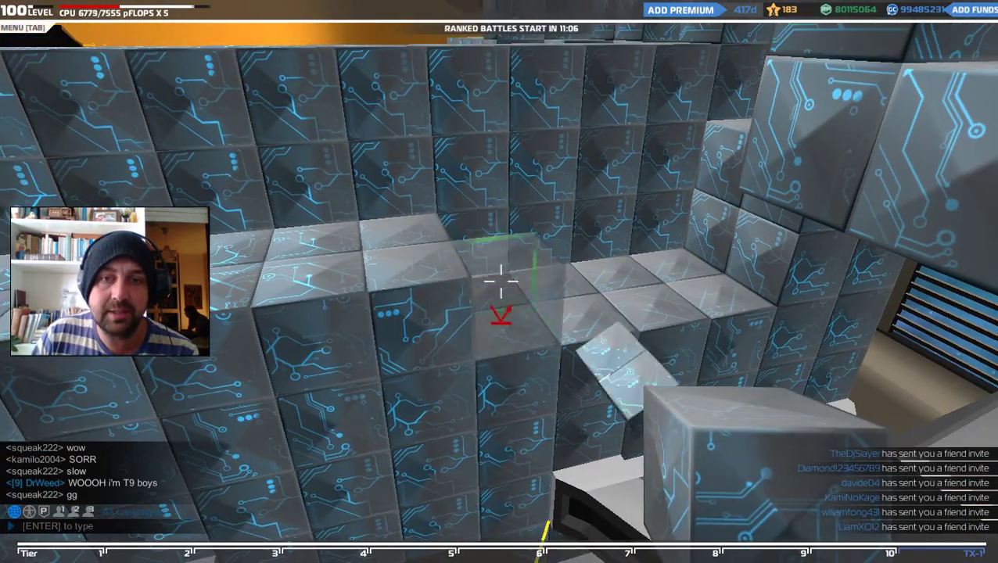
Continue the raised two-wide cube layer along the central wall to the rear end of the ledge
{"action": "left_click", "coordinate": [500, 282]}
{"action": "left_click", "coordinate": [501, 282]}
{"action": "left_click", "coordinate": [501, 281]}
{"action": "left_click", "coordinate": [501, 281]}
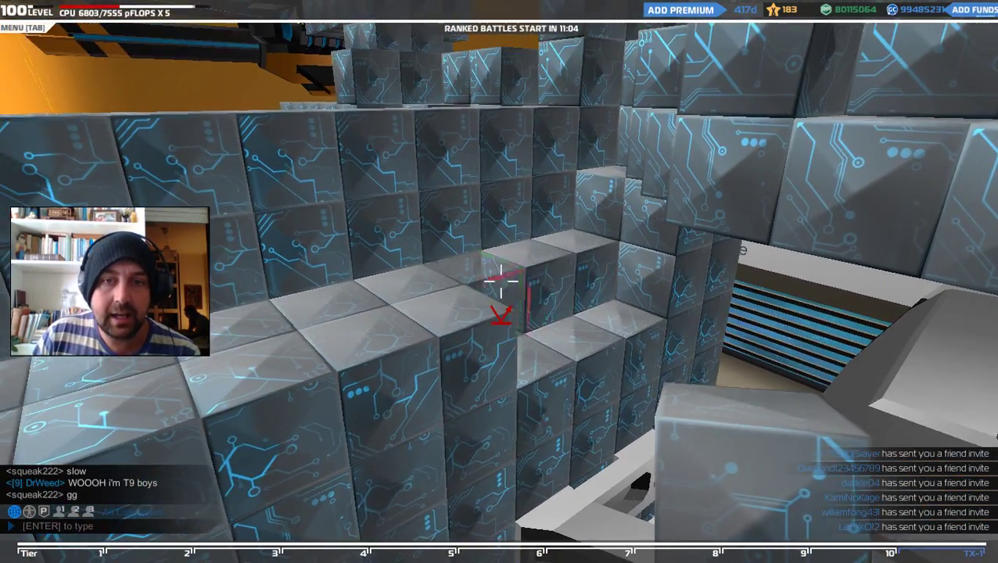
{"action": "left_click", "coordinate": [500, 282]}
{"action": "left_click", "coordinate": [501, 282]}
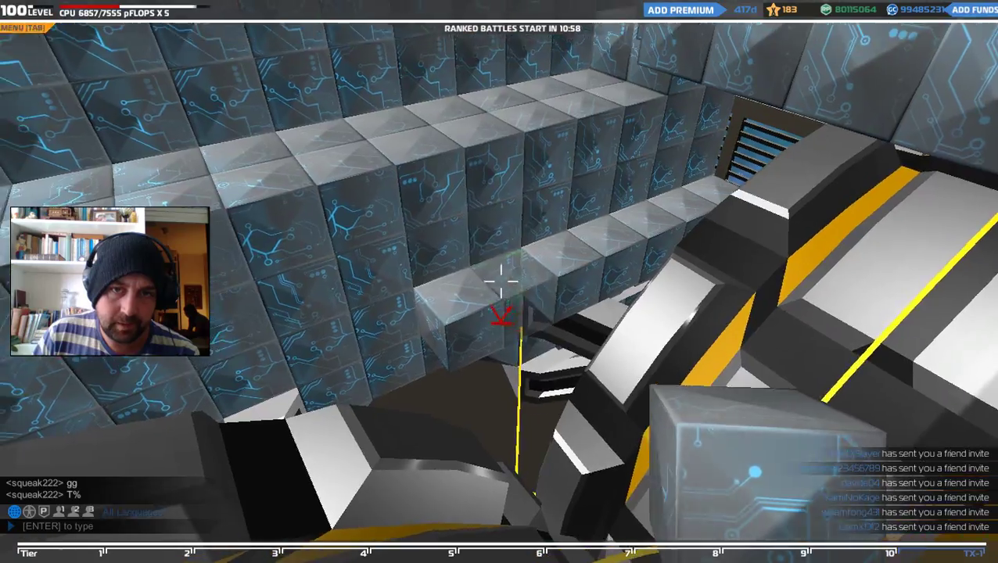
Add an outer row of cubes along the side of the ledge above the wheel struts
{"action": "left_click", "coordinate": [500, 281]}
{"action": "left_click", "coordinate": [500, 281]}
{"action": "left_click", "coordinate": [501, 281]}
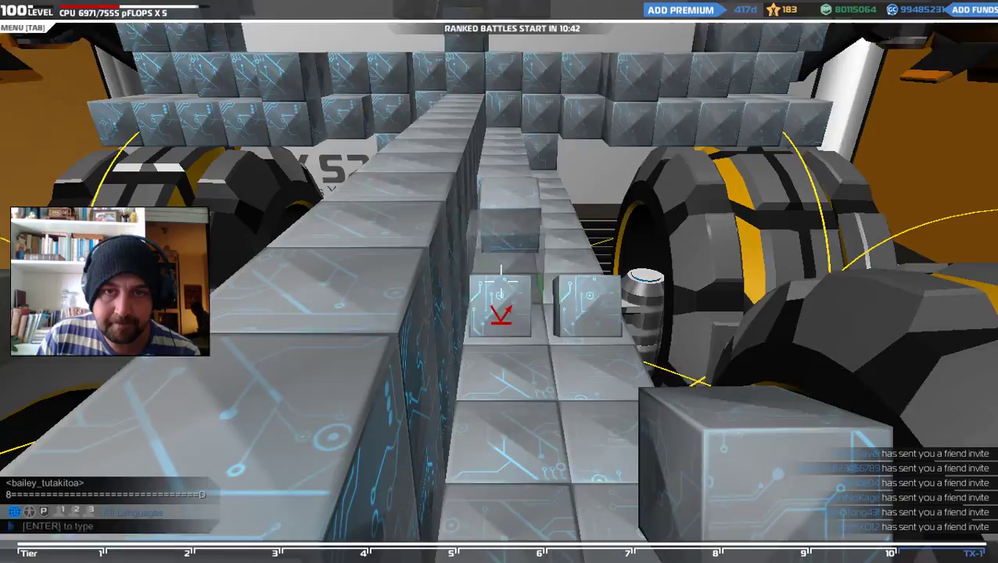
Stack another two-wide layer of cubes on the ledge alongside the central wall
{"action": "left_click", "coordinate": [501, 282]}
{"action": "left_click", "coordinate": [500, 281]}
{"action": "left_click", "coordinate": [501, 282]}
{"action": "left_click", "coordinate": [501, 282]}
{"action": "left_click", "coordinate": [501, 282]}
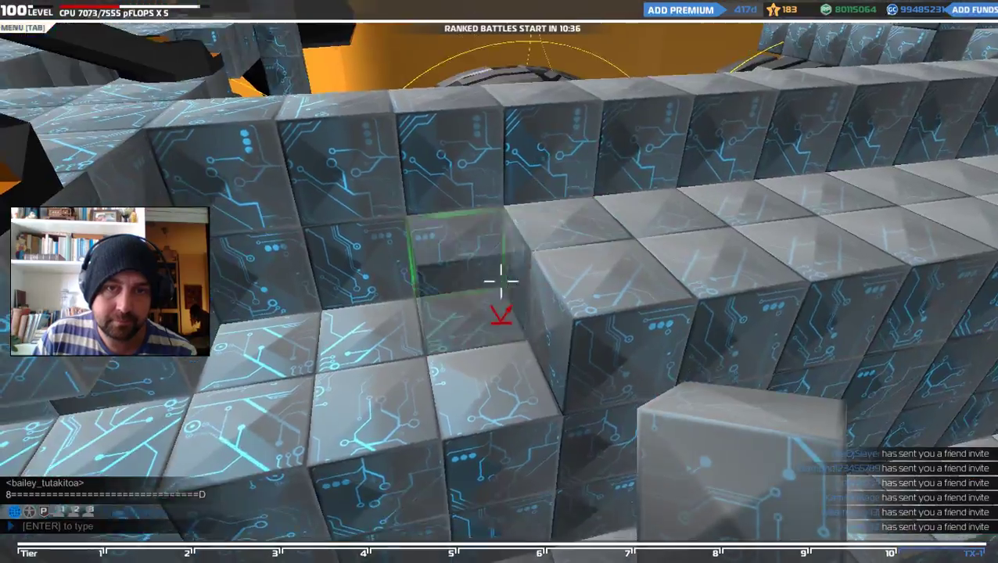
Fill the remaining gap at the ledge's front end and the recess beside the front gun mount with cubes
{"action": "left_click", "coordinate": [500, 280]}
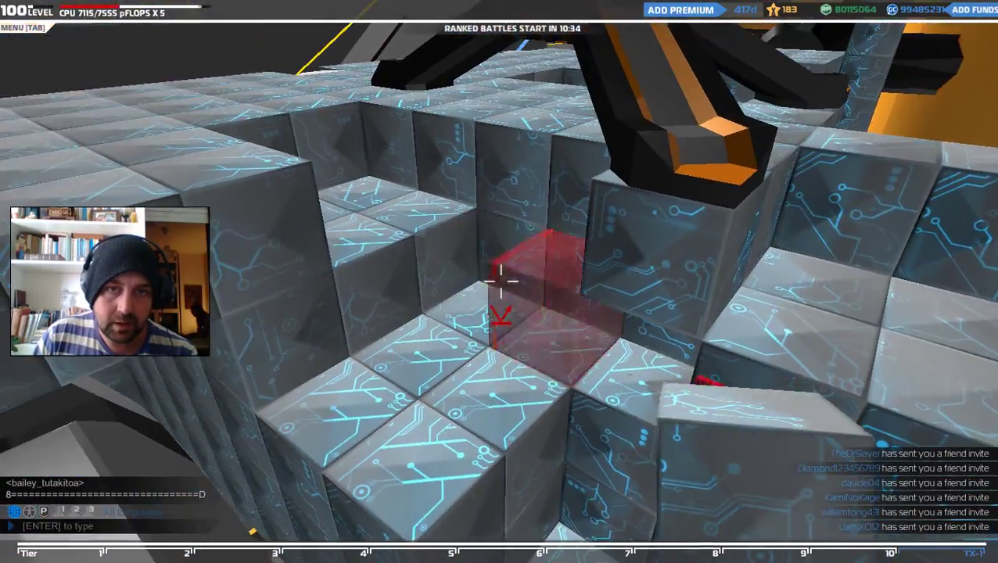
{"action": "left_click", "coordinate": [500, 282]}
{"action": "left_click", "coordinate": [500, 281]}
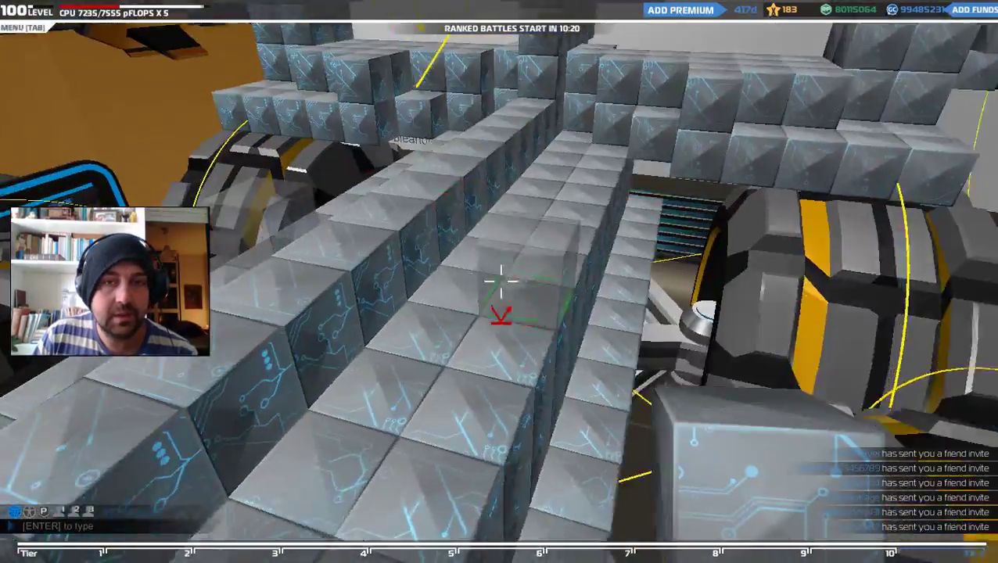
Cover the ledge with a top layer of cubes level with the central wall
{"action": "key", "text": "a"}
{"action": "key", "text": "d"}
{"action": "left_click", "coordinate": [501, 282]}
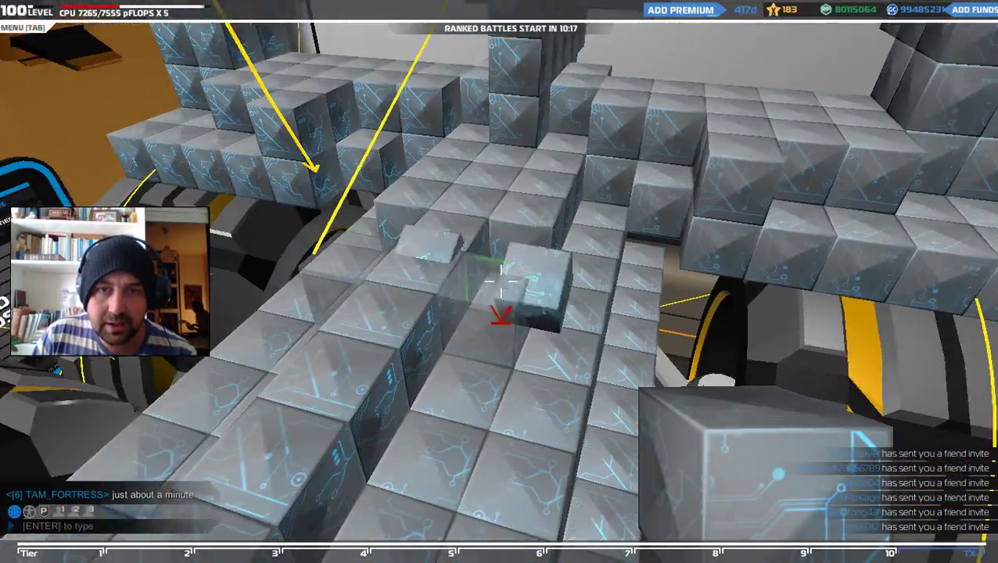
{"action": "left_click", "coordinate": [501, 281]}
{"action": "left_click", "coordinate": [501, 282]}
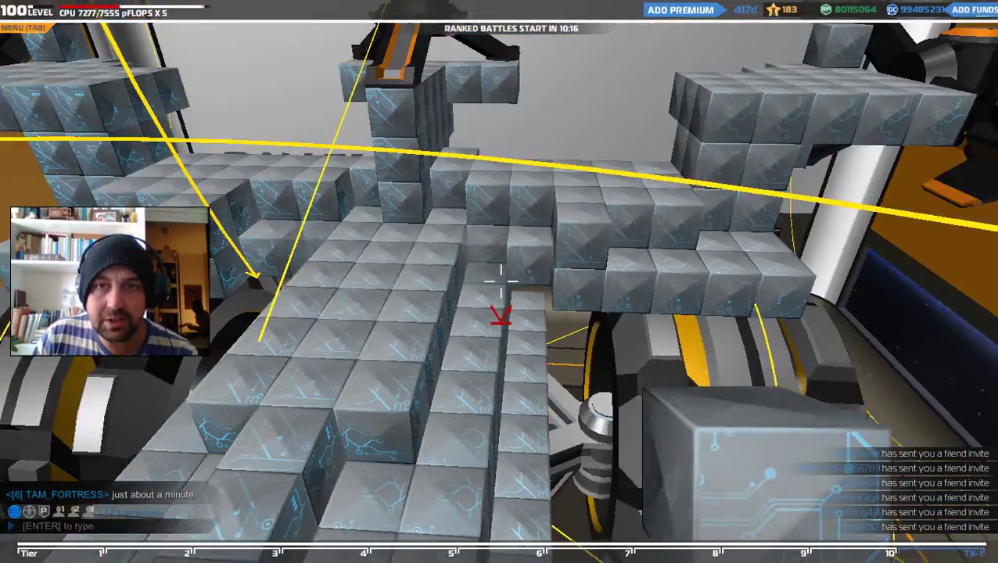
{"action": "left_click", "coordinate": [501, 282]}
{"action": "left_click", "coordinate": [500, 282]}
{"action": "left_click", "coordinate": [500, 281]}
{"action": "left_click", "coordinate": [501, 282]}
{"action": "left_click", "coordinate": [501, 281]}
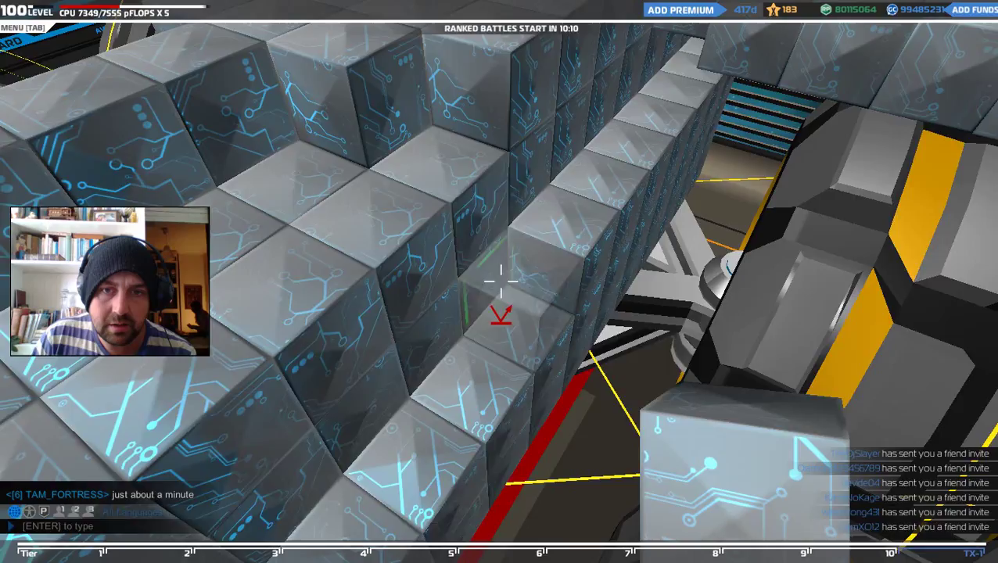
Raise the outer row of cubes on the wheel side of the ledge by another layer
{"action": "left_click", "coordinate": [500, 281]}
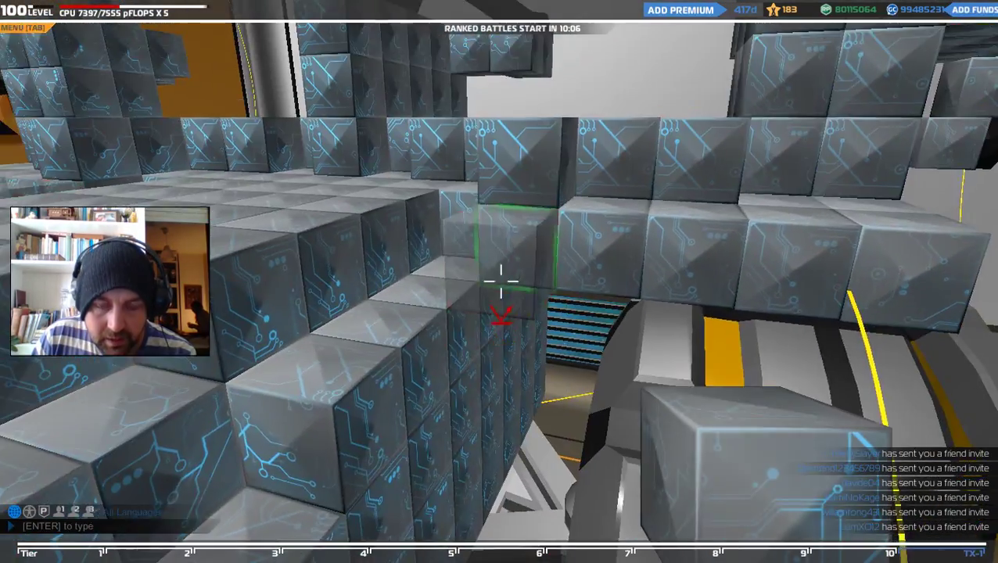
{"action": "key", "text": "shift"}
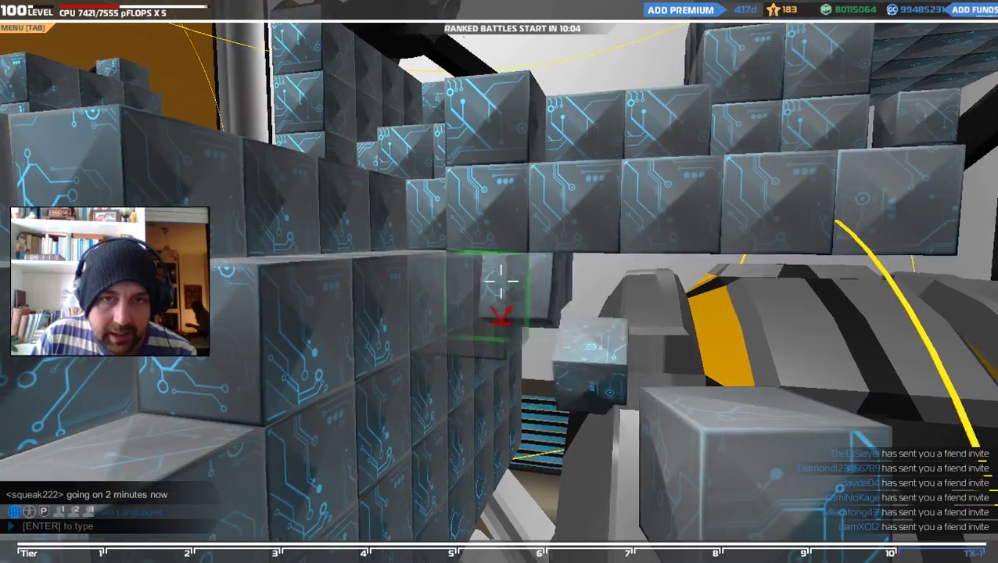
{"action": "left_click", "coordinate": [501, 277]}
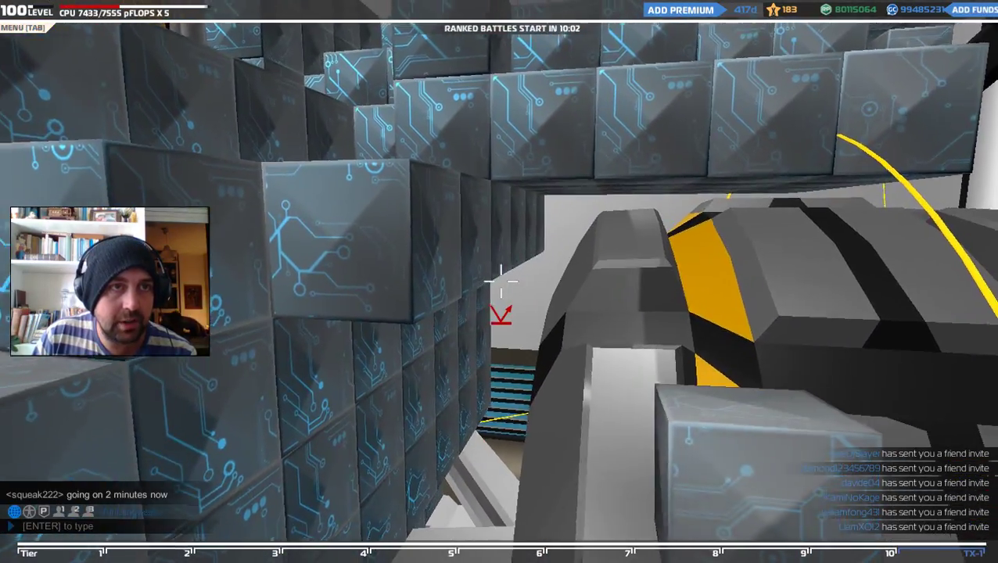
Add cubes on the central deck around the foot of the rear gun's post
{"action": "key", "text": "w"}
{"action": "key", "text": "space"}
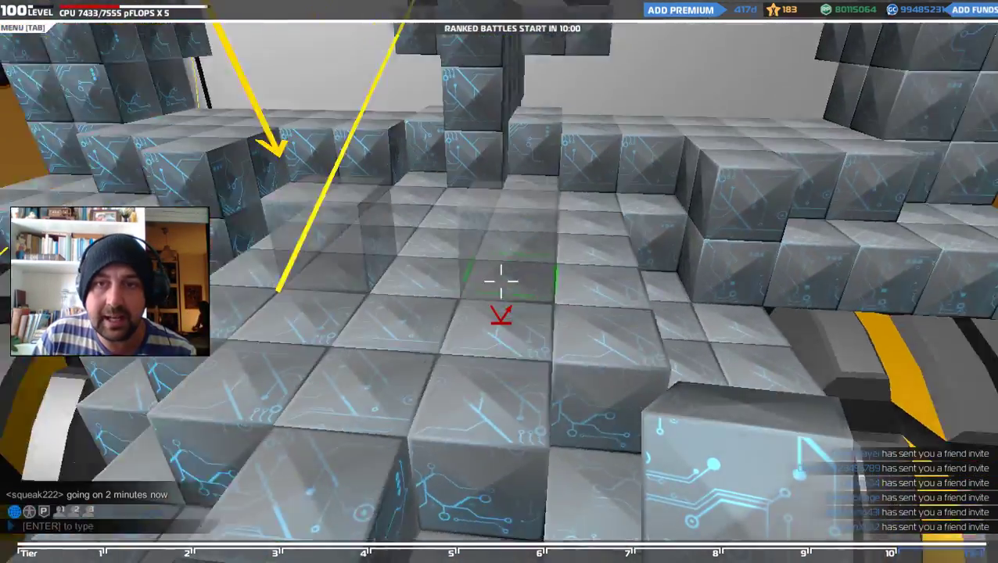
{"action": "key", "text": "a"}
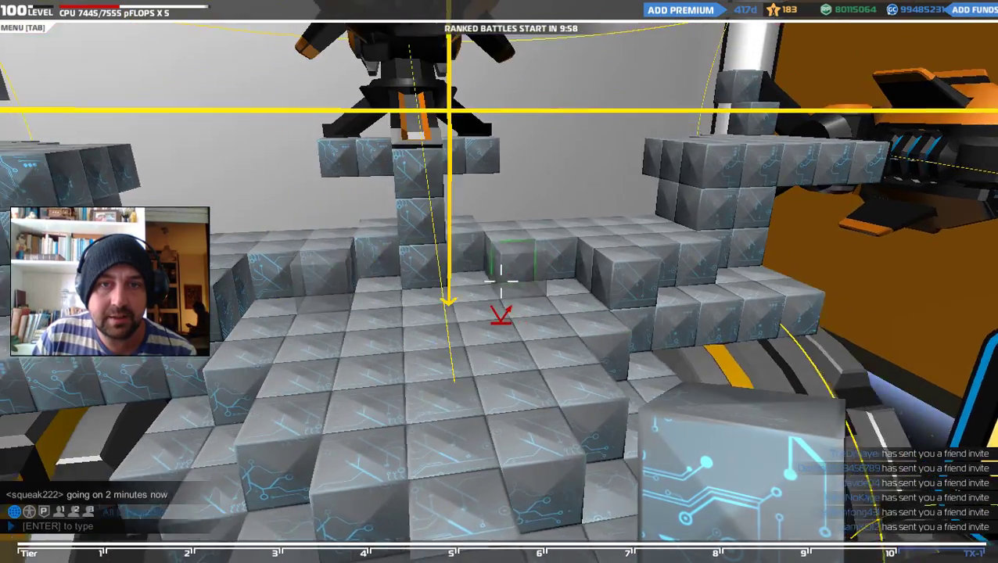
{"action": "left_click", "coordinate": [500, 282]}
{"action": "left_click", "coordinate": [500, 281]}
{"action": "left_click", "coordinate": [500, 282]}
{"action": "left_click", "coordinate": [500, 281]}
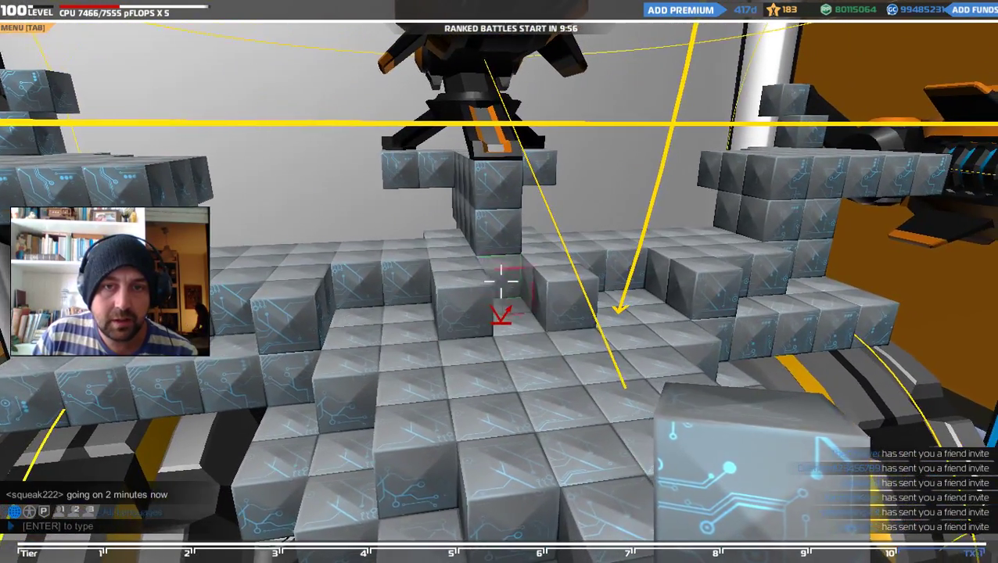
{"action": "left_click", "coordinate": [500, 281]}
Fill open spots in the central deck with mirrored cubes
{"action": "key", "text": "a"}
{"action": "left_click", "coordinate": [500, 282]}
{"action": "left_click", "coordinate": [501, 282]}
{"action": "key", "text": "s"}
{"action": "key", "text": "a"}
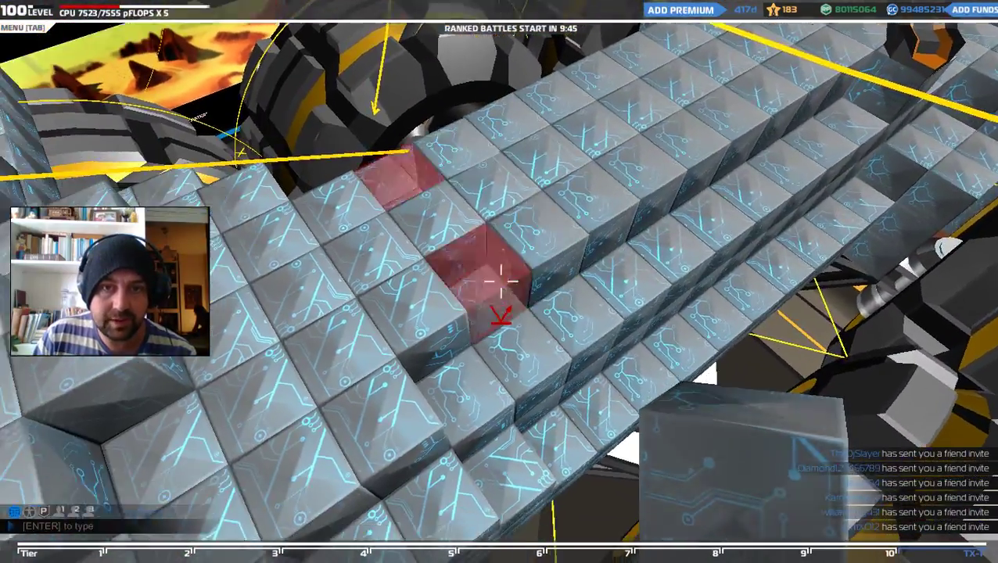
{"action": "left_click", "coordinate": [501, 277]}
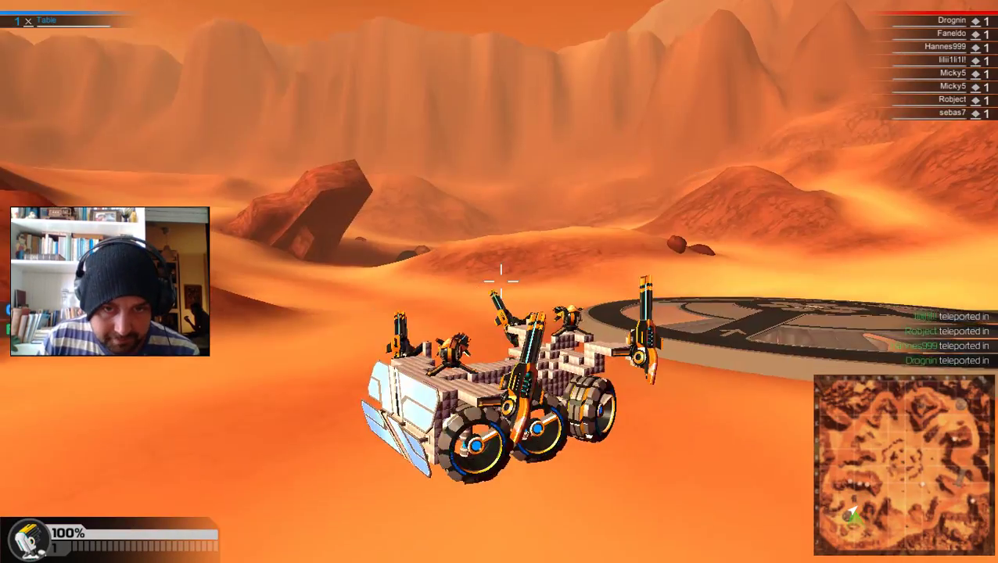
Drive the vehicle forward in practice mode and test-fire its guns
{"action": "key", "text": "w"}
{"action": "left_click", "coordinate": [500, 282]}
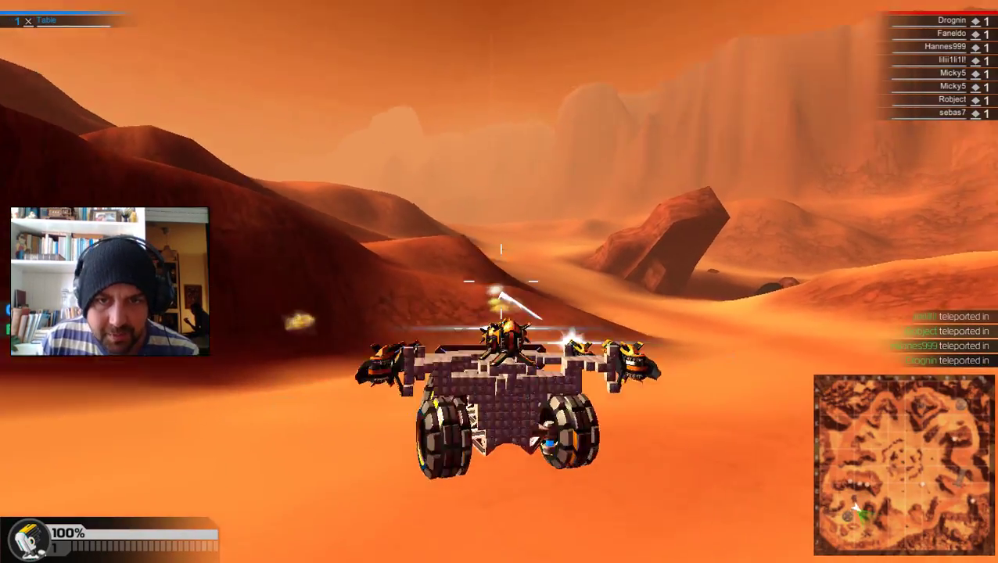
{"action": "key", "text": "w"}
{"action": "left_click", "coordinate": [501, 282]}
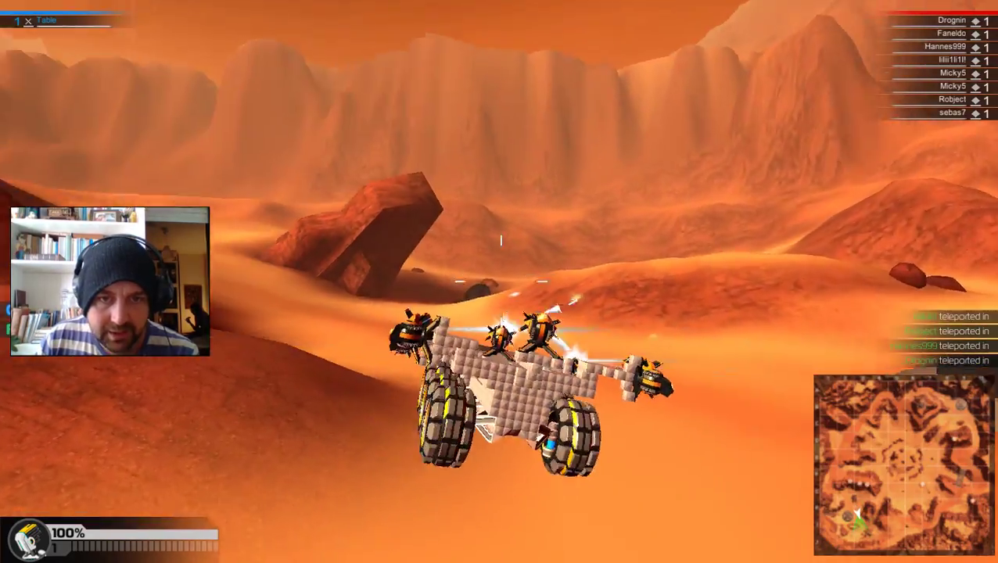
{"action": "key", "text": "w"}
{"action": "left_click", "coordinate": [500, 282]}
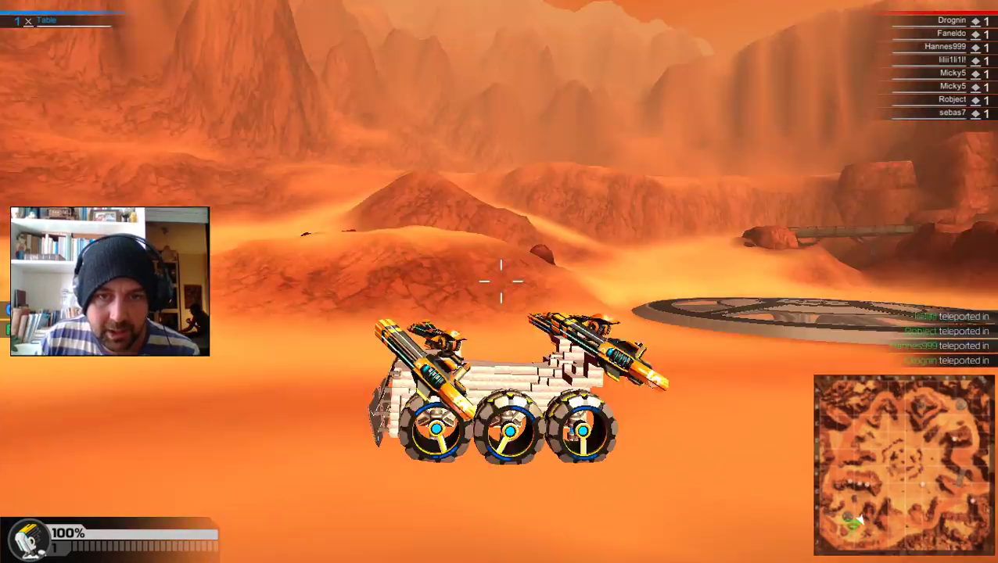
Test the vehicle's handling by driving forward through repeated right turns across the practice map
{"action": "key", "text": "w"}
{"action": "key", "text": "d"}
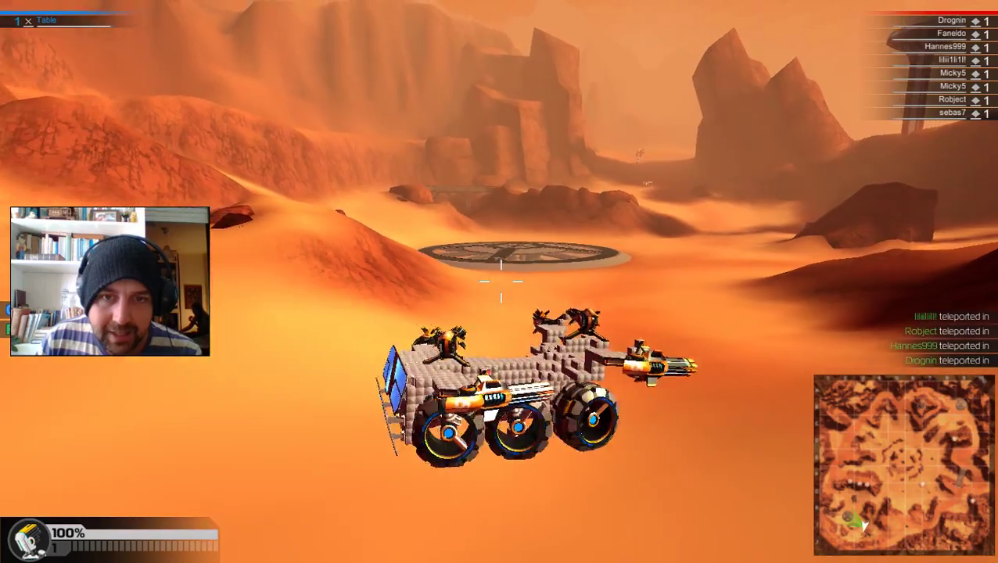
{"action": "key", "text": "w"}
{"action": "key", "text": "d"}
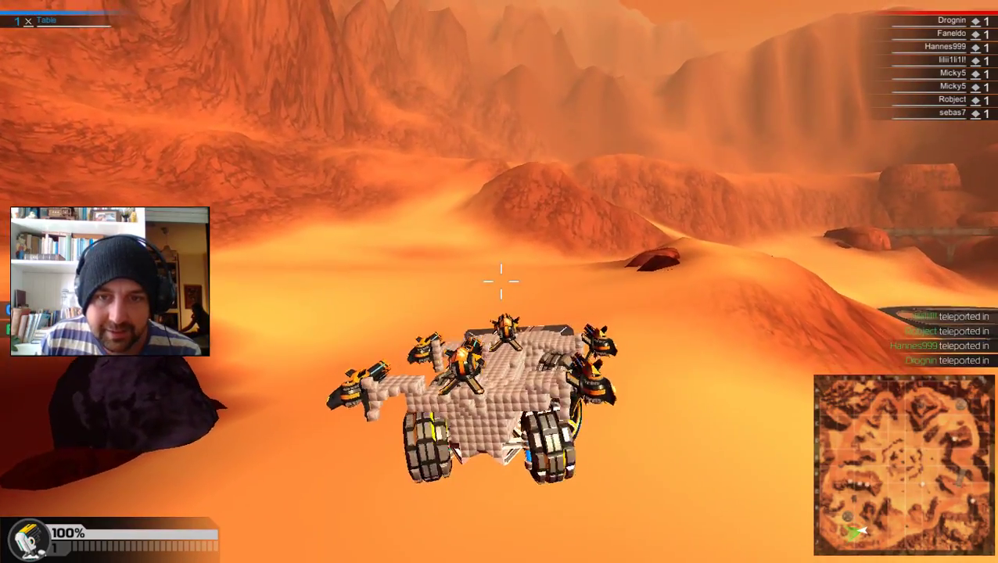
{"action": "key", "text": "w"}
{"action": "key", "text": "d"}
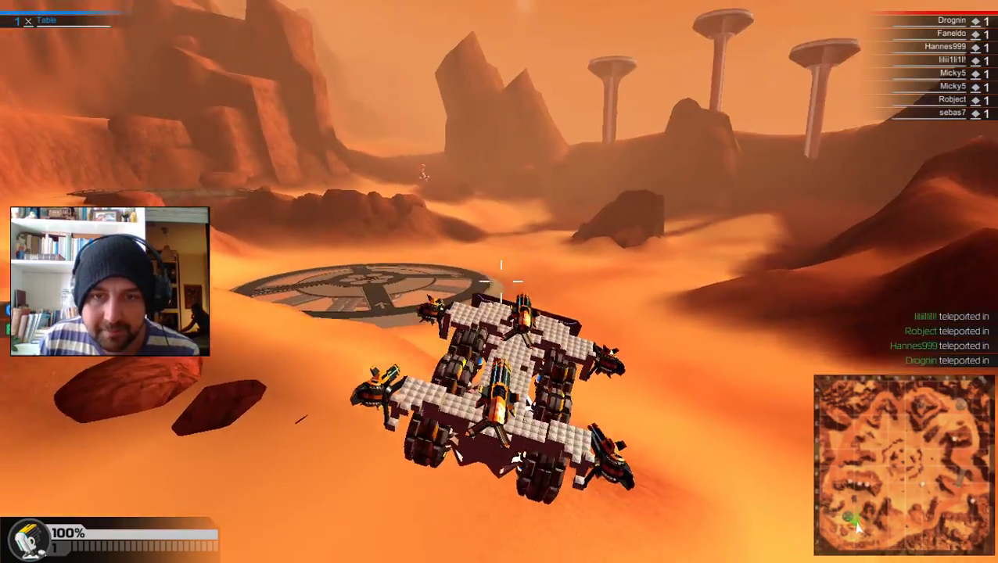
{"action": "key", "text": "w"}
{"action": "key", "text": "d"}
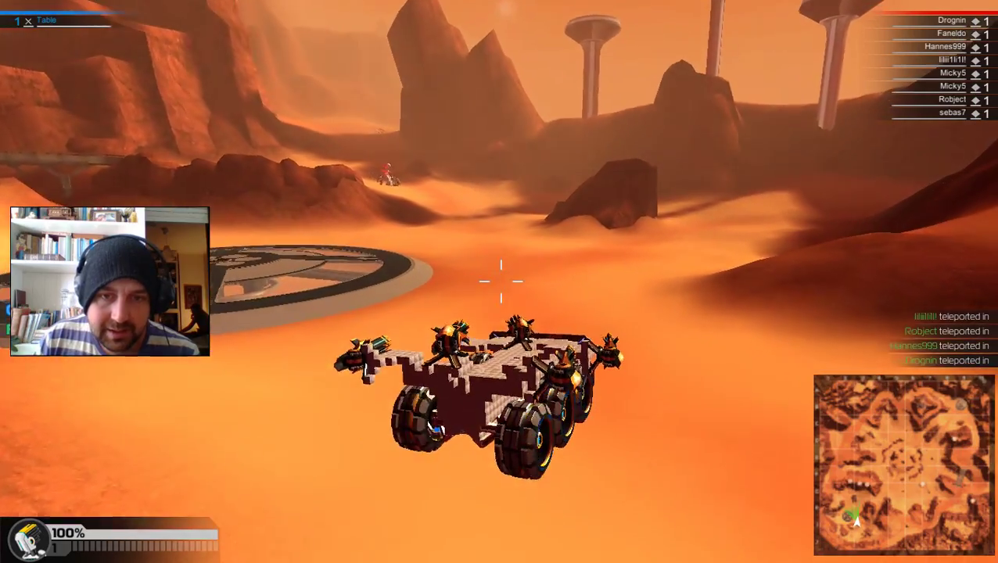
Drive towards the enemy robot past the round platform and shoot at it
{"action": "key", "text": "w"}
{"action": "key", "text": "a"}
{"action": "left_click", "coordinate": [501, 282]}
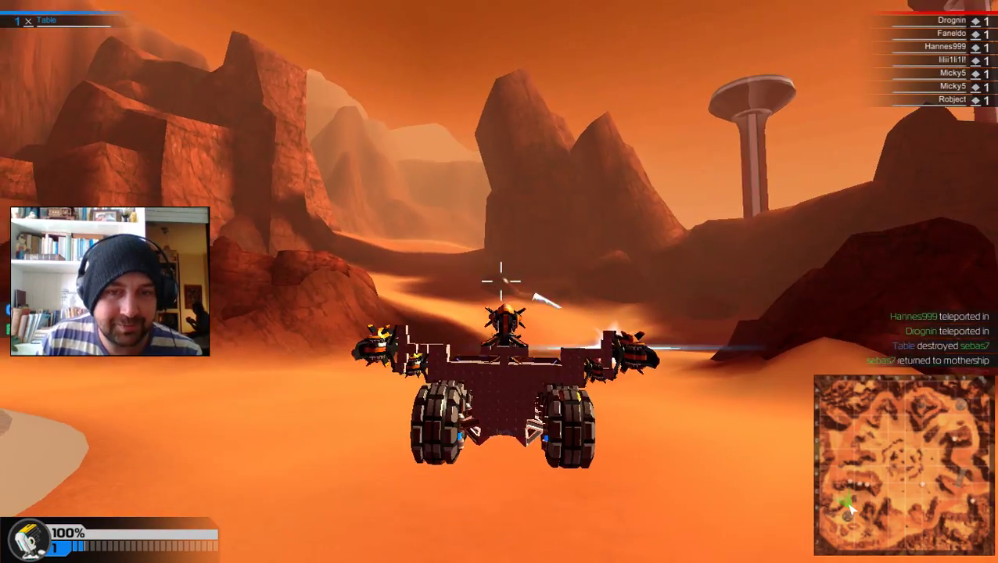
{"action": "left_click", "coordinate": [501, 280]}
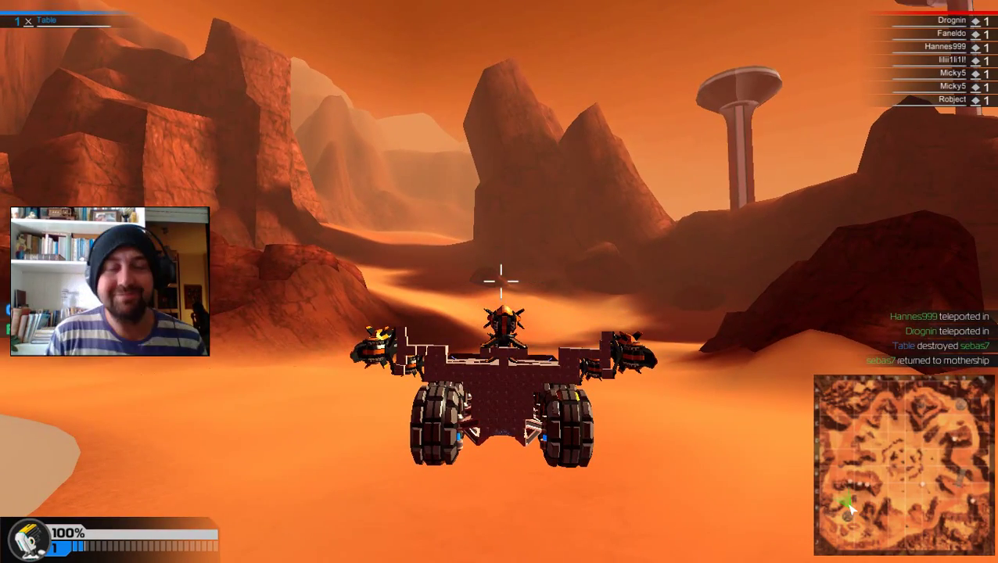
Leave practice mode for the mothership and inspect the vehicle from its front end
{"action": "key", "text": "Escape"}
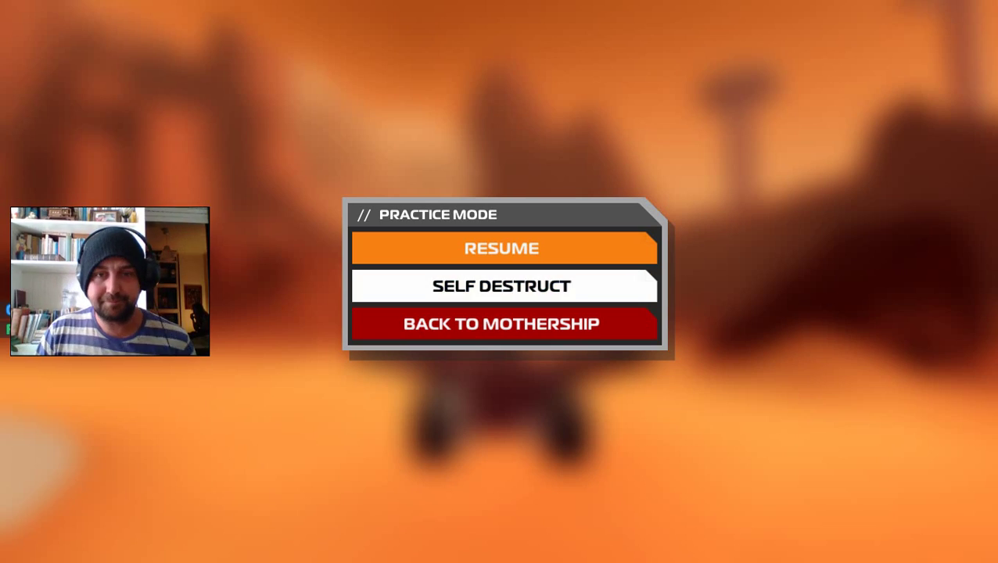
{"action": "key", "text": "Escape"}
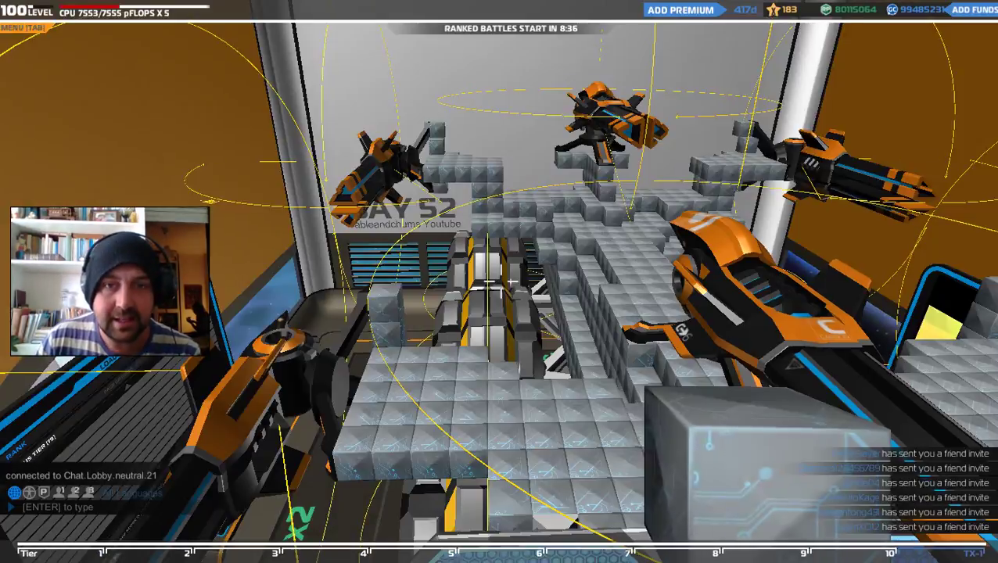
{"action": "key", "text": "d"}
{"action": "key", "text": "d"}
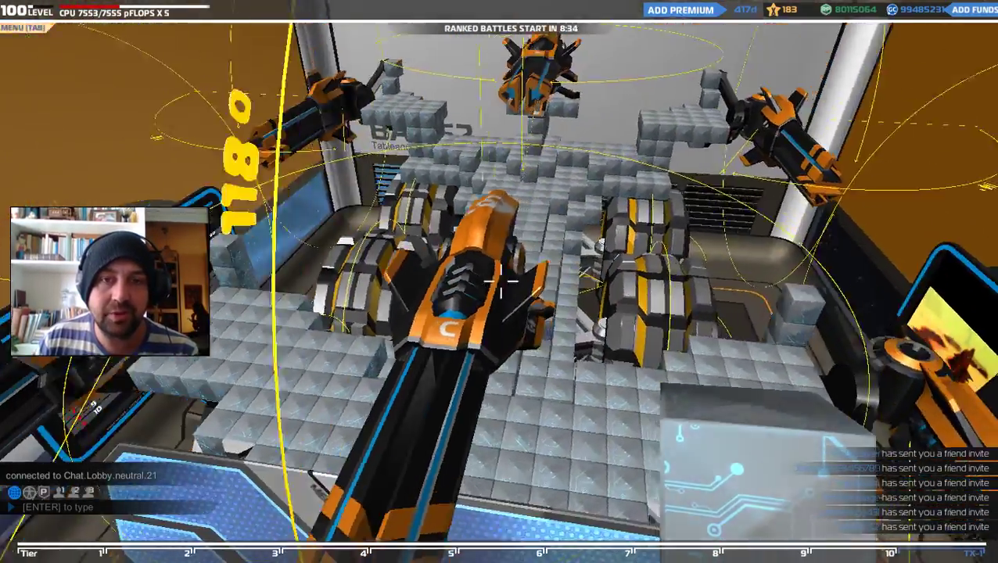
{"action": "key", "text": "d"}
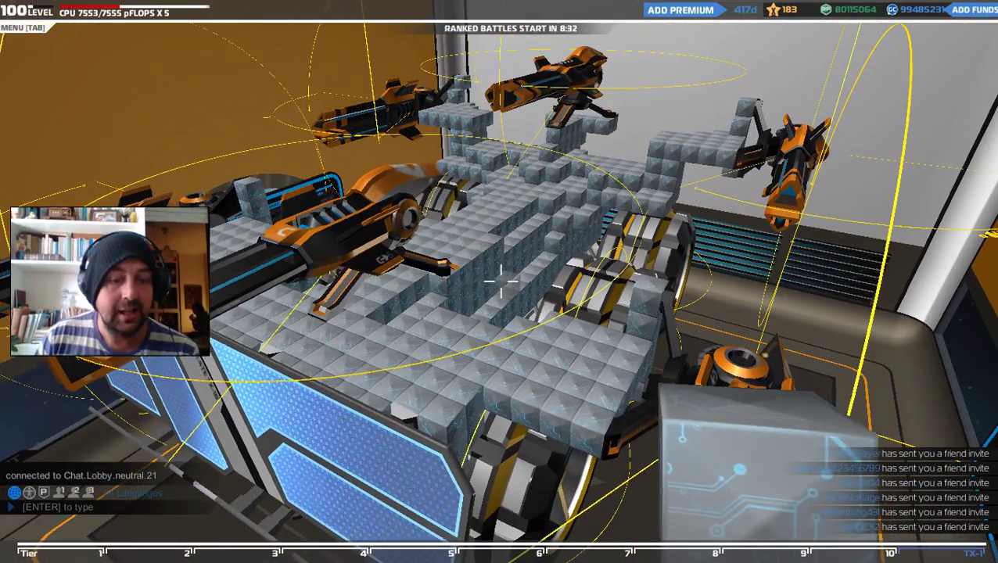